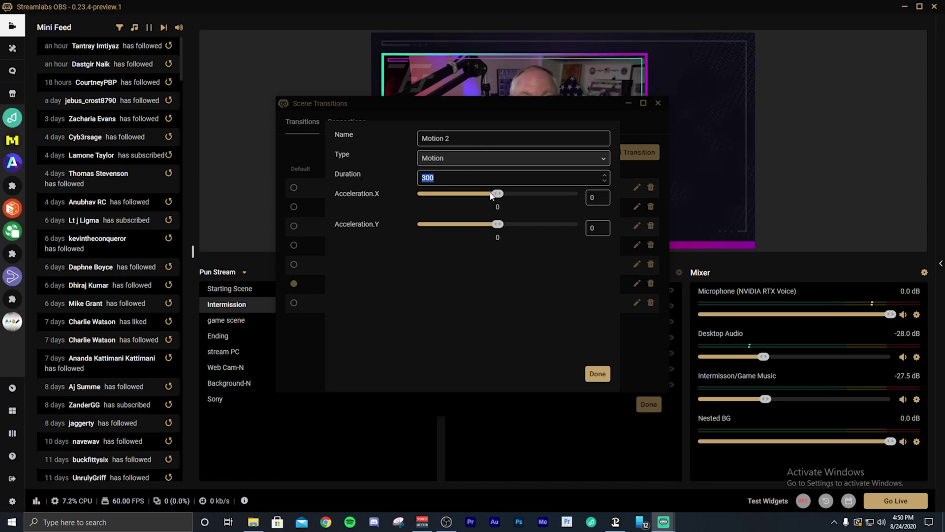
- Try extreme Acceleration.X and Acceleration.Y values such as -0.5 and 0.5 on the Motion 2 transition
drag(429, 178, 431, 181)
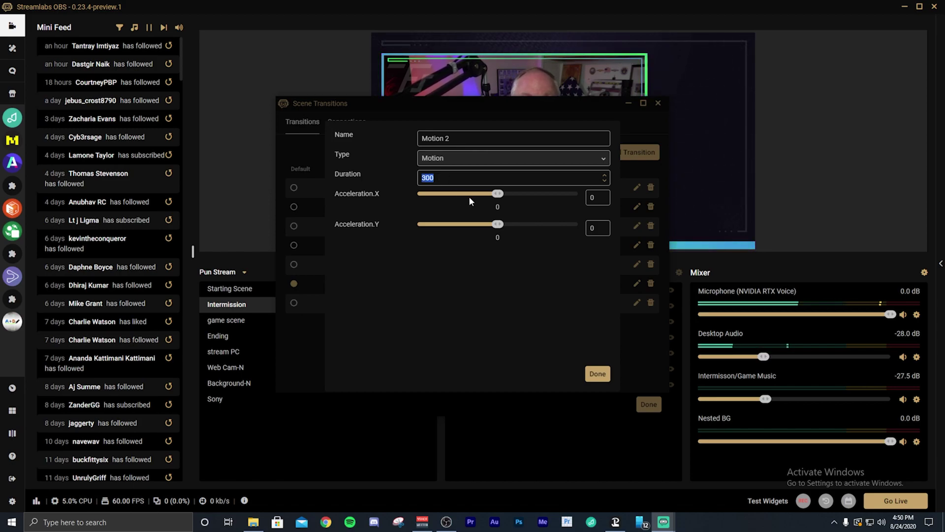
click(496, 197)
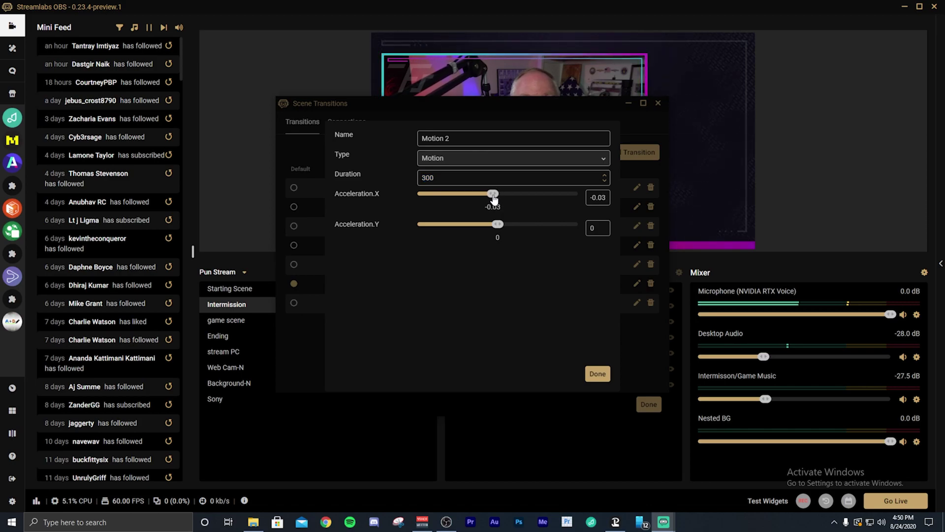
drag(496, 198, 497, 200)
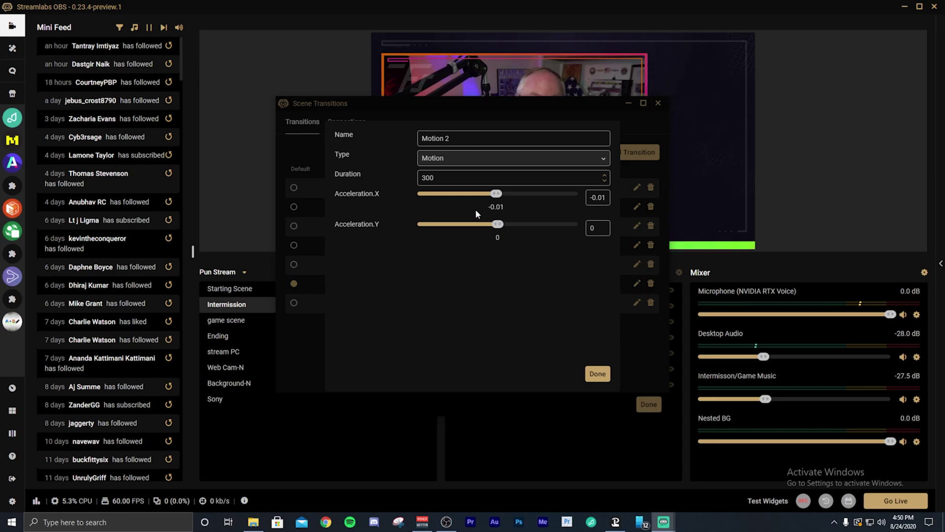
mouse_move(497, 195)
mouse_down()
mouse_move(454, 198)
mouse_move(559, 199)
mouse_move(498, 197)
mouse_up()
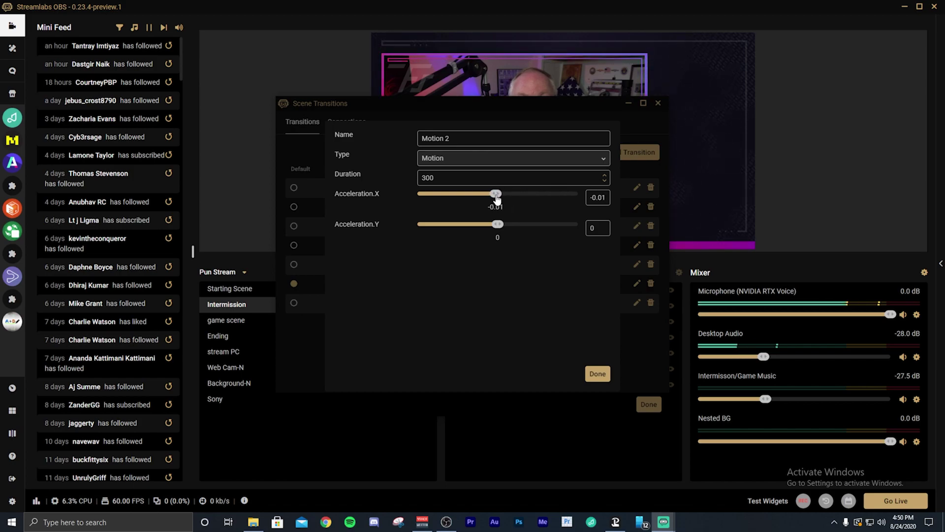
drag(497, 197, 498, 196)
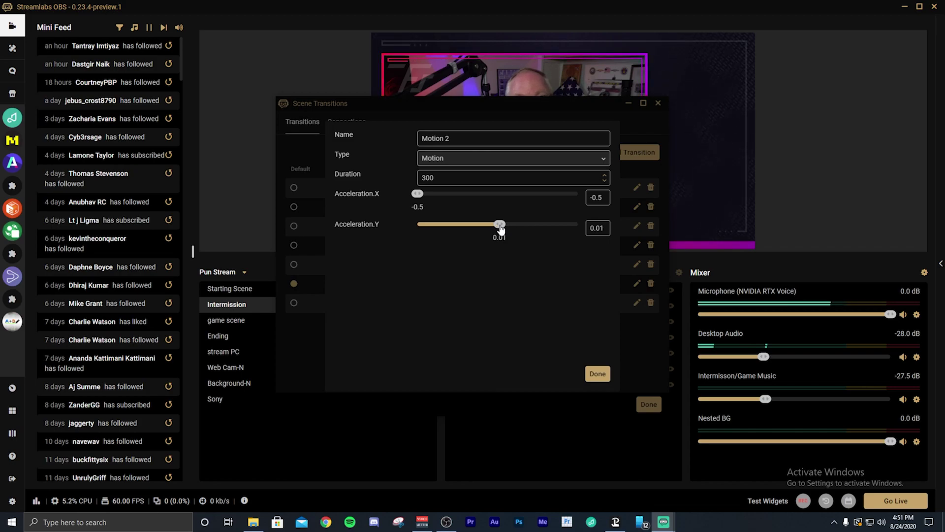
drag(501, 228, 639, 237)
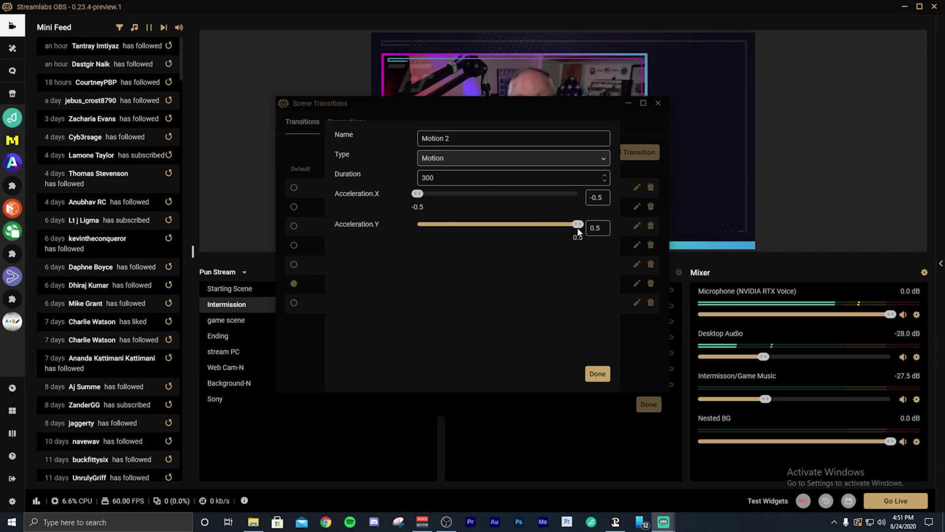
drag(579, 229, 540, 231)
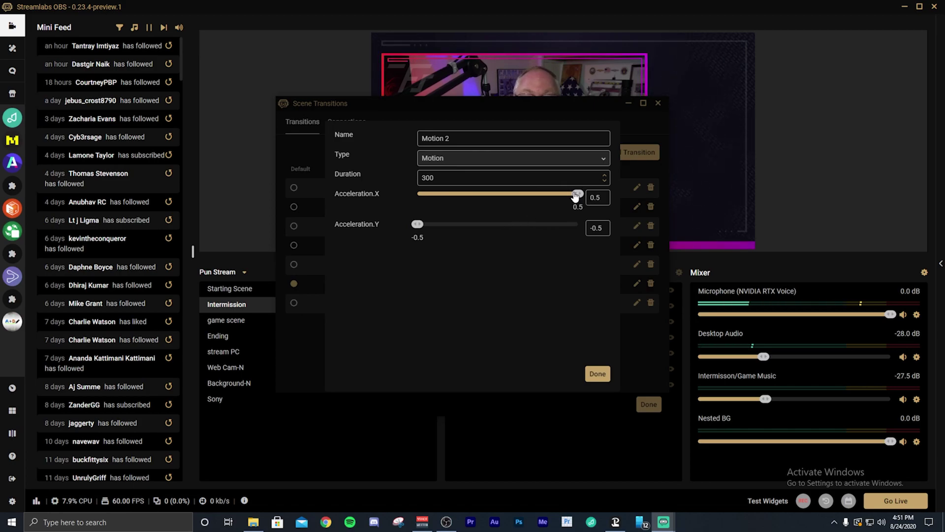
- Set Acceleration.X and Acceleration.Y of the Motion 2 transition to 0 and confirm its settings
drag(578, 194, 499, 197)
drag(420, 220, 498, 224)
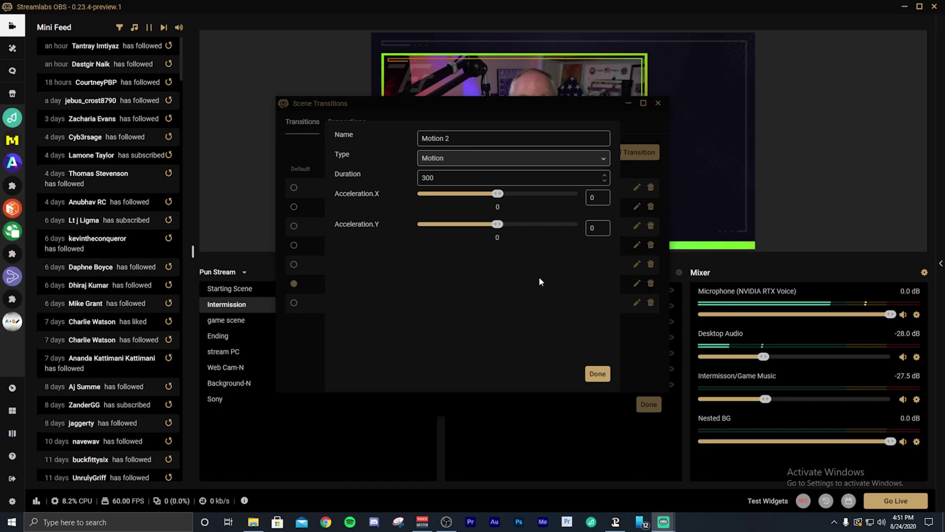
click(598, 375)
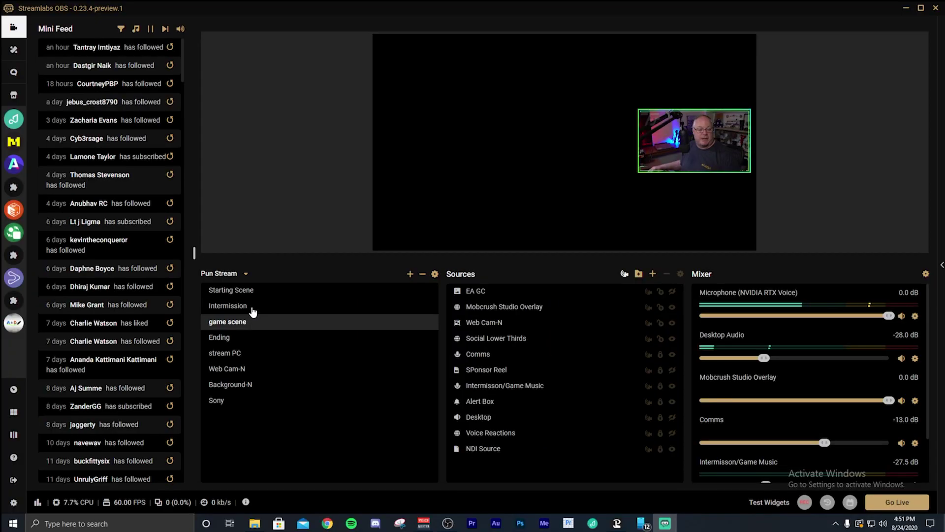
- View the Intermission scene and the game scene, and select the Web Cam-N source in the game scene
click(253, 309)
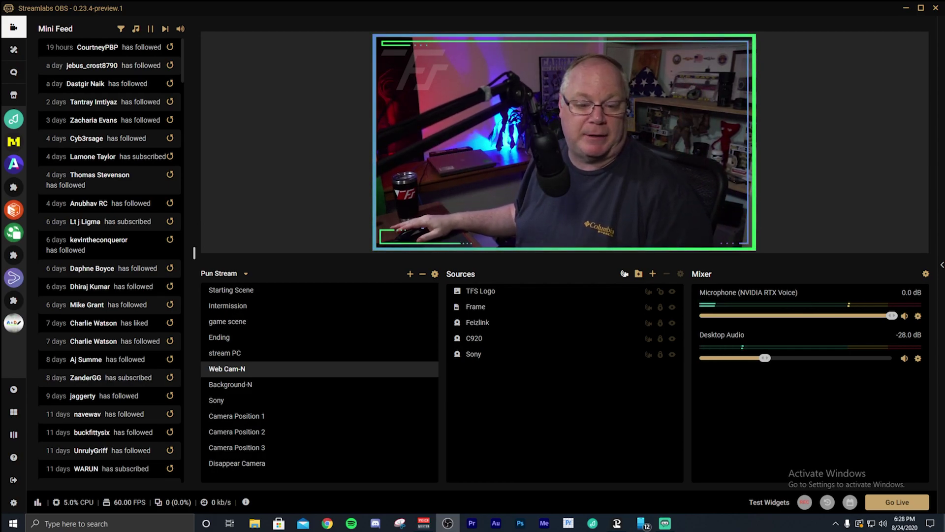
click(237, 327)
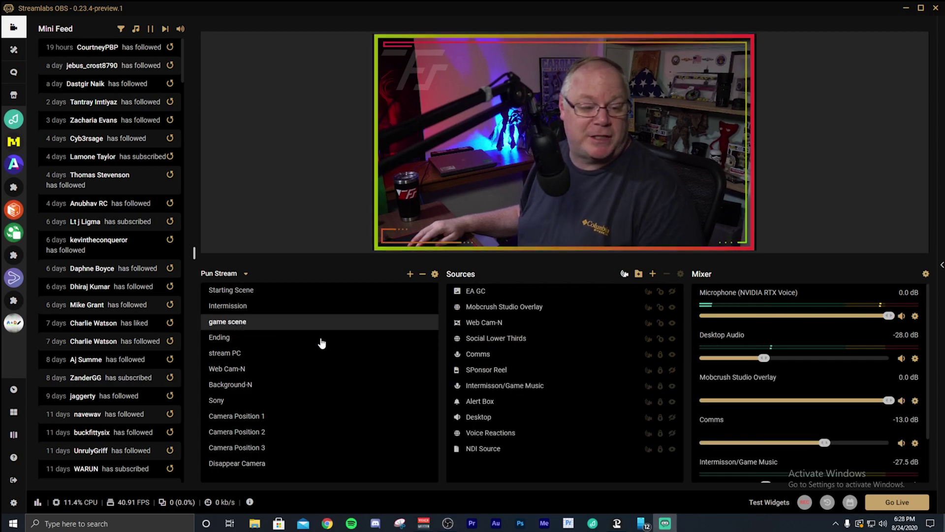
click(498, 326)
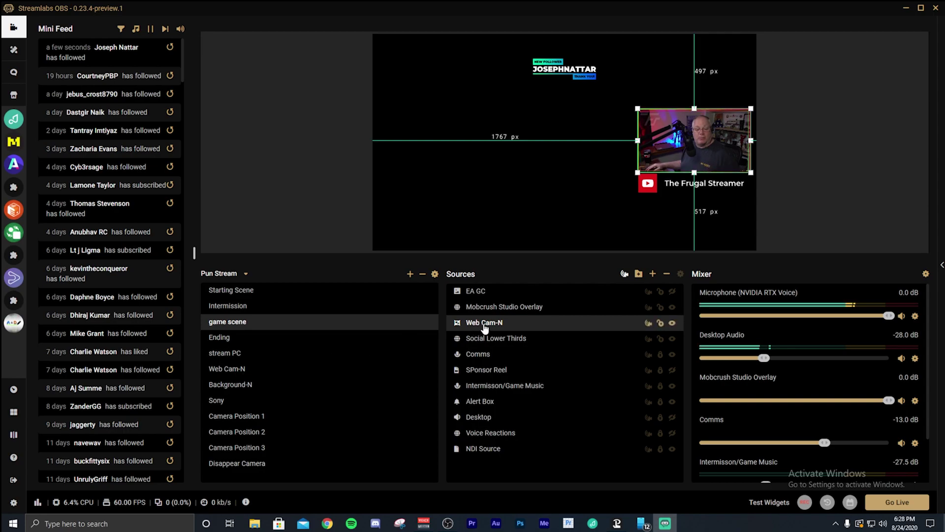
- Examine the Scene type among the available source types without adding a source to the game scene
click(653, 273)
click(315, 382)
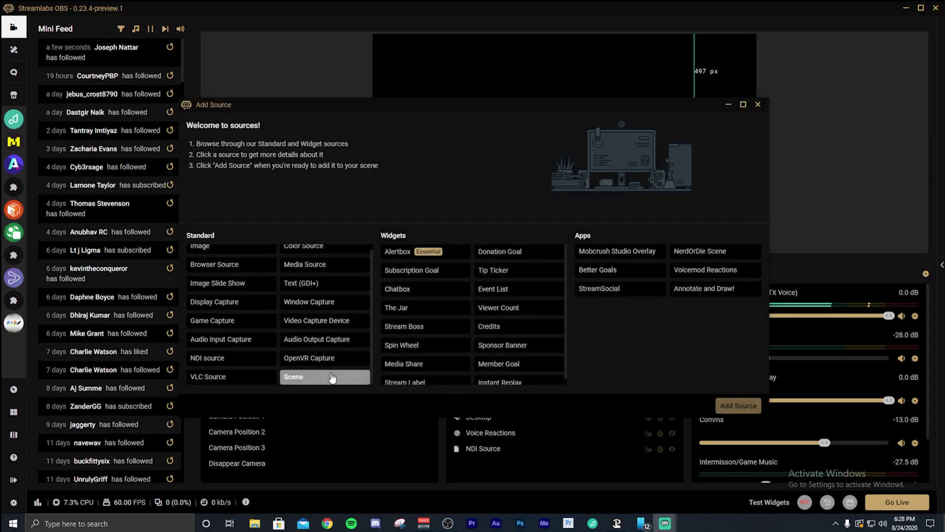
click(760, 104)
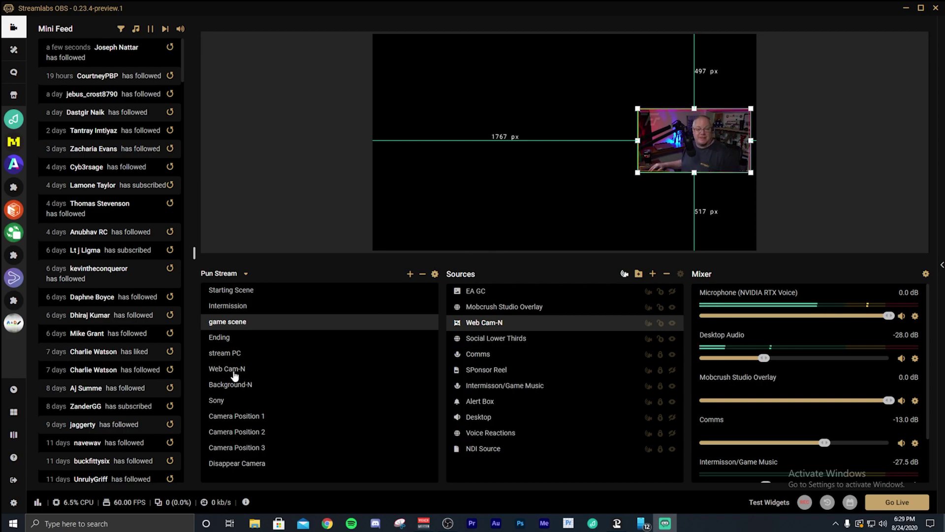
- Hide the TFS Logo source in the Web Cam-N scene and check the game scene and Intermission scene
click(234, 375)
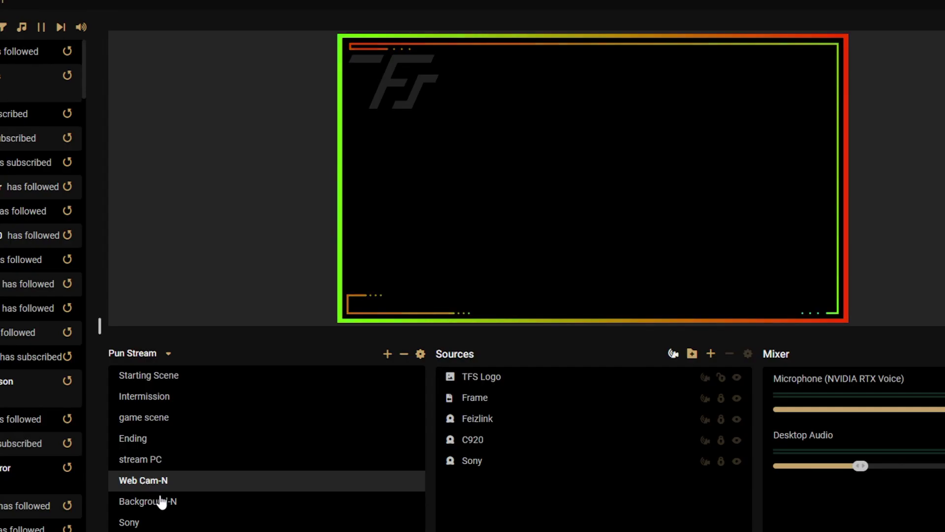
click(510, 380)
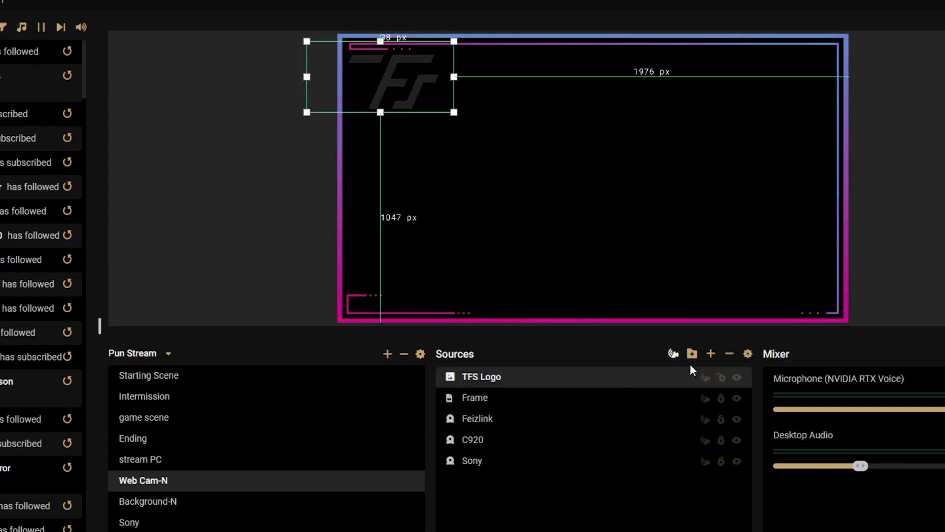
click(737, 378)
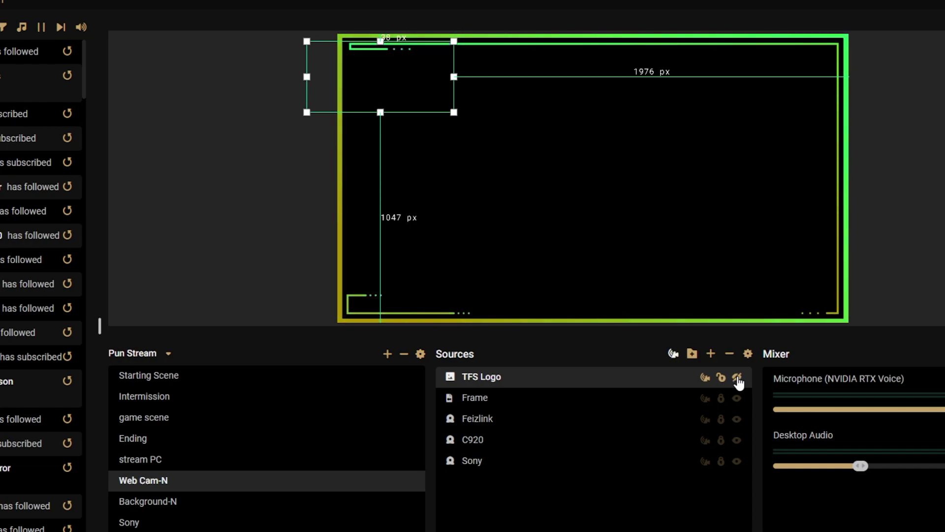
click(302, 489)
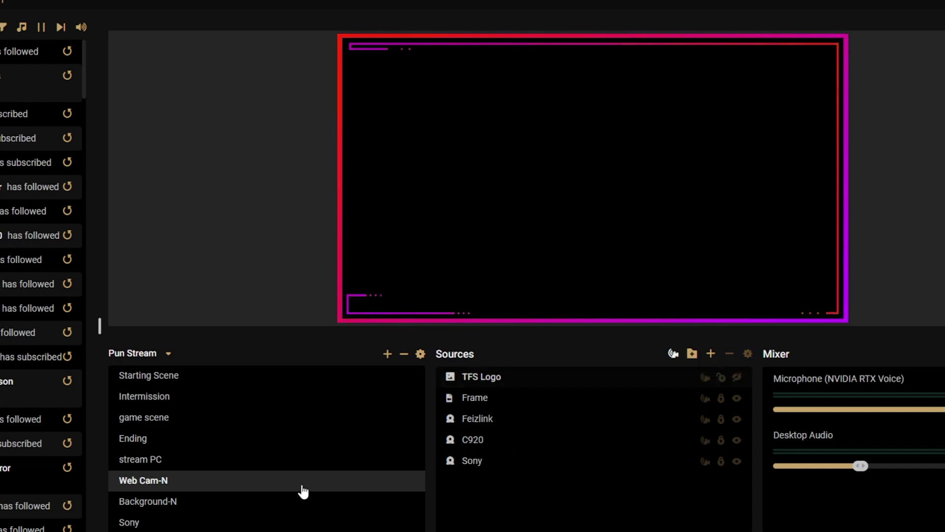
click(150, 423)
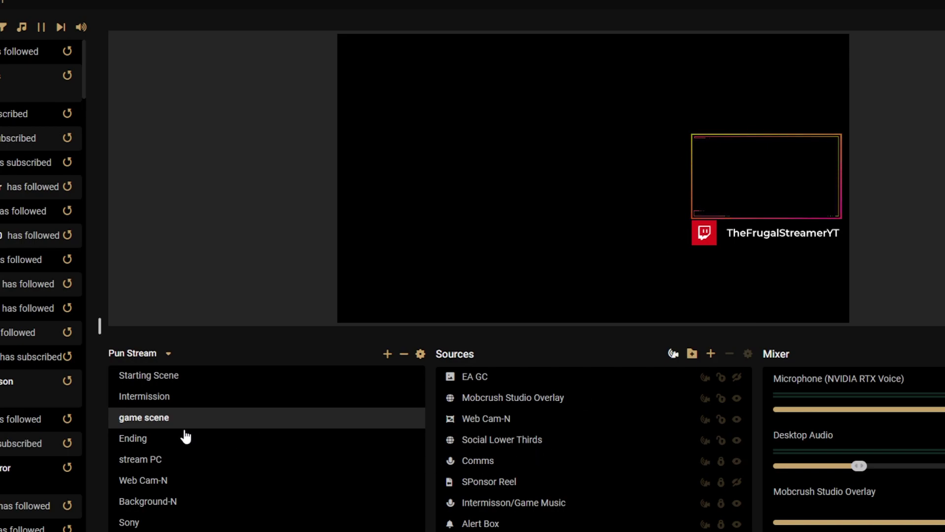
click(180, 401)
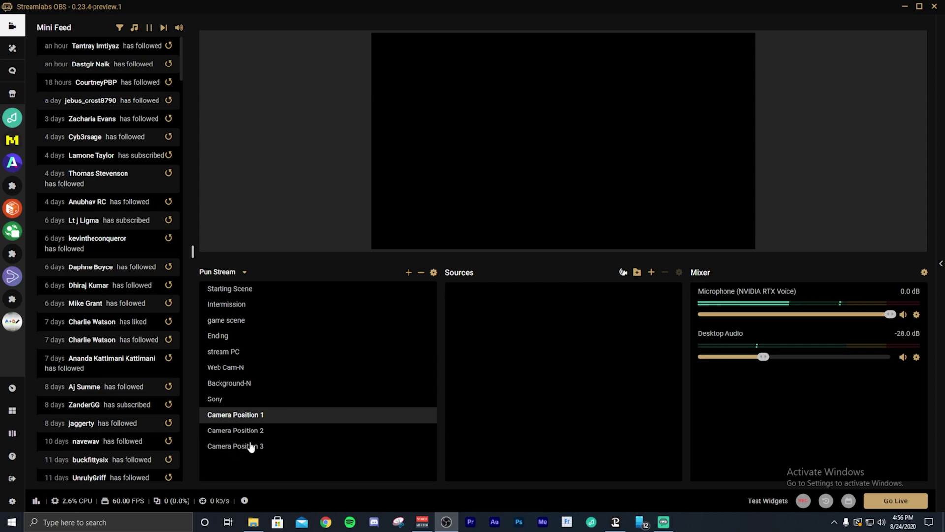
- Add the Web Cam-N scene as a source in Camera Position 1, shrunk and placed about 928 px from the canvas's left edge and 935 px from its top
click(652, 272)
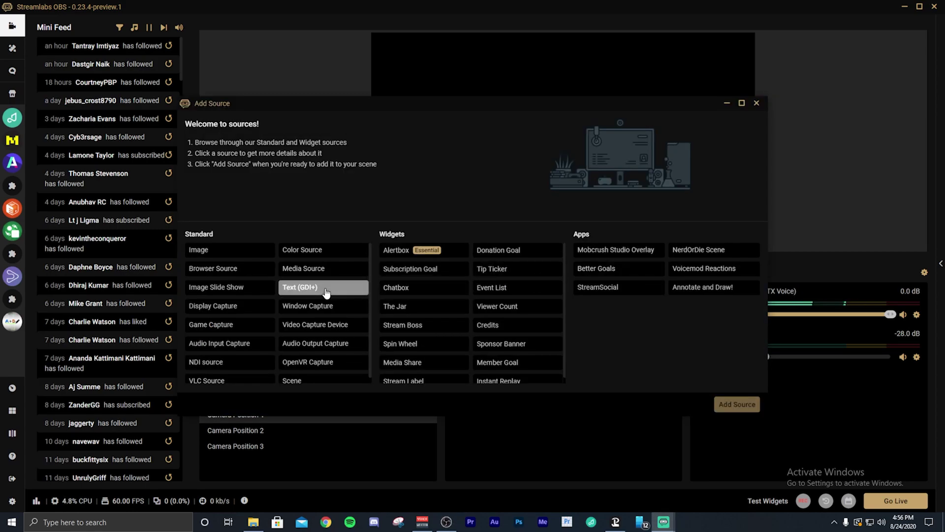
scroll(266, 315, down, 1)
click(303, 376)
click(738, 405)
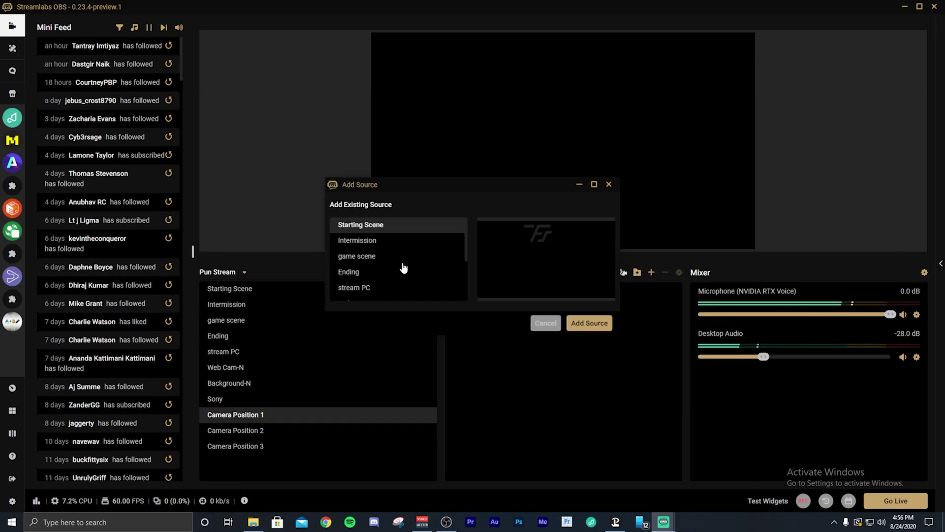
scroll(404, 267, down, 3)
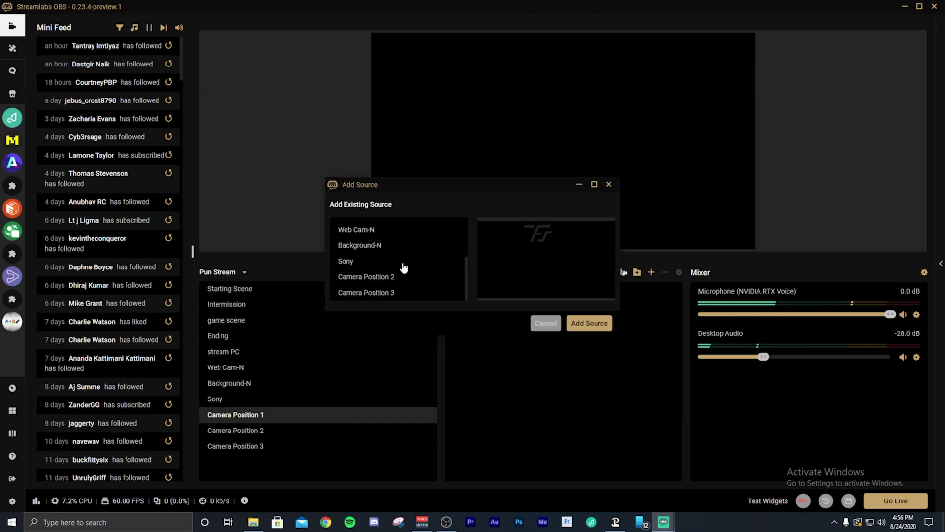
click(364, 231)
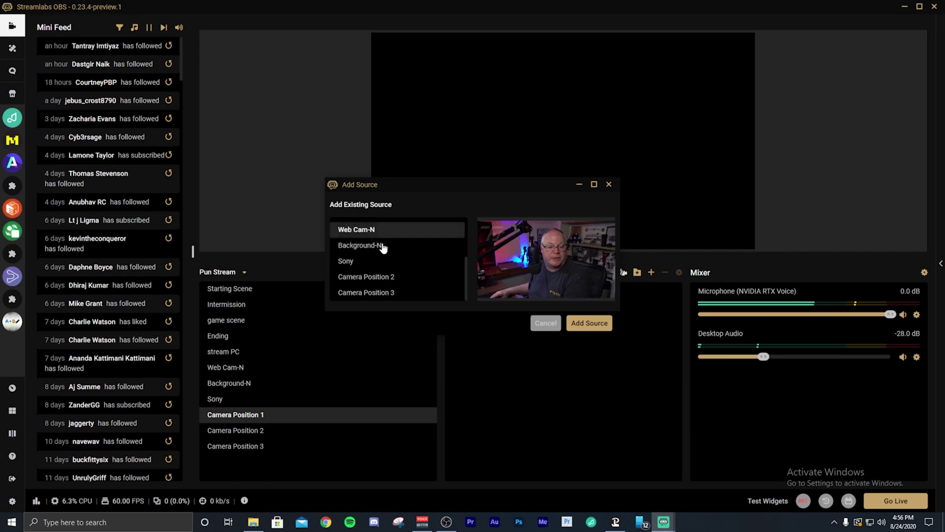
click(590, 323)
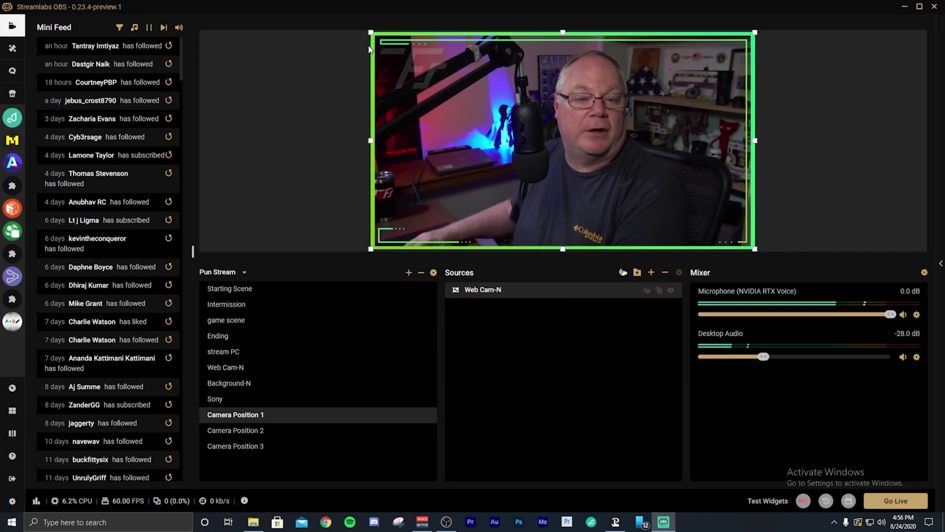
drag(369, 48, 633, 179)
drag(701, 225, 578, 219)
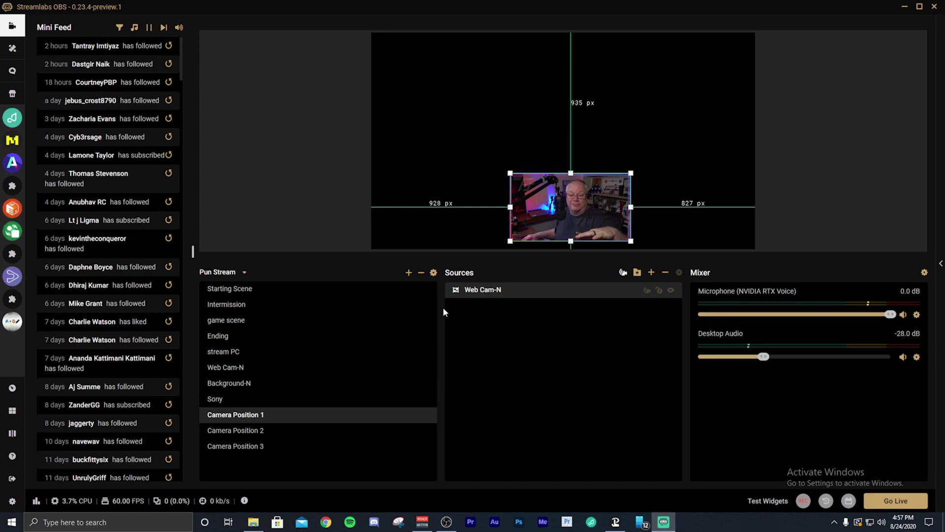
- Add the Web Cam-N scene as a source in Camera Position 2, shrunk and placed about 110 px from the canvas's left and top edges
click(258, 432)
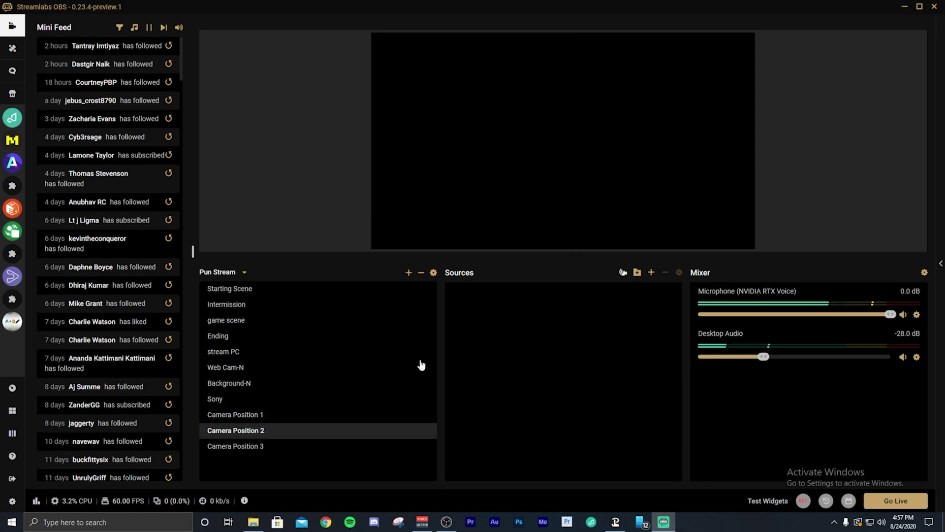
click(651, 273)
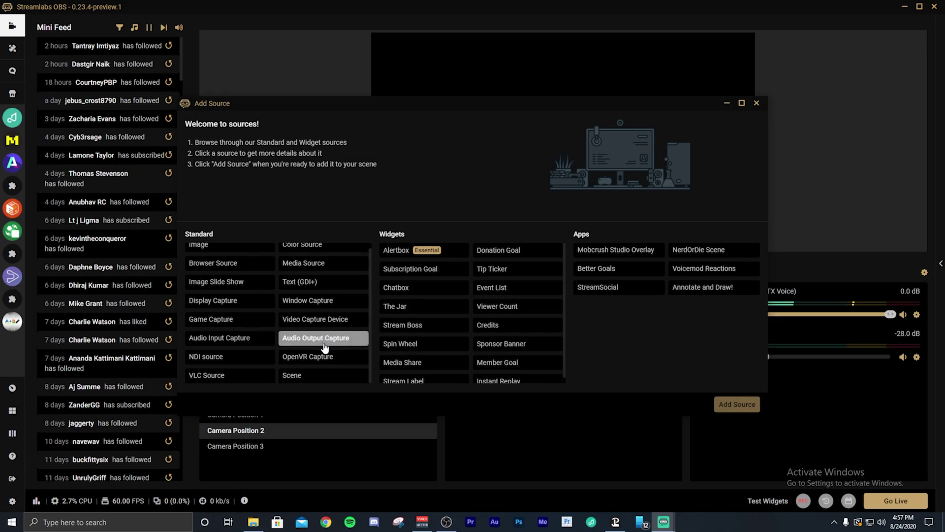
click(316, 381)
click(732, 406)
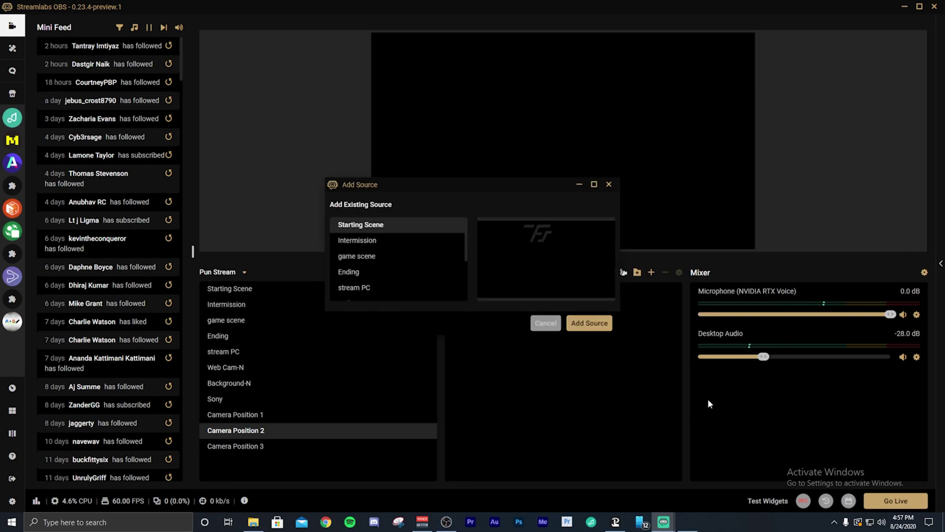
scroll(375, 269, down, 3)
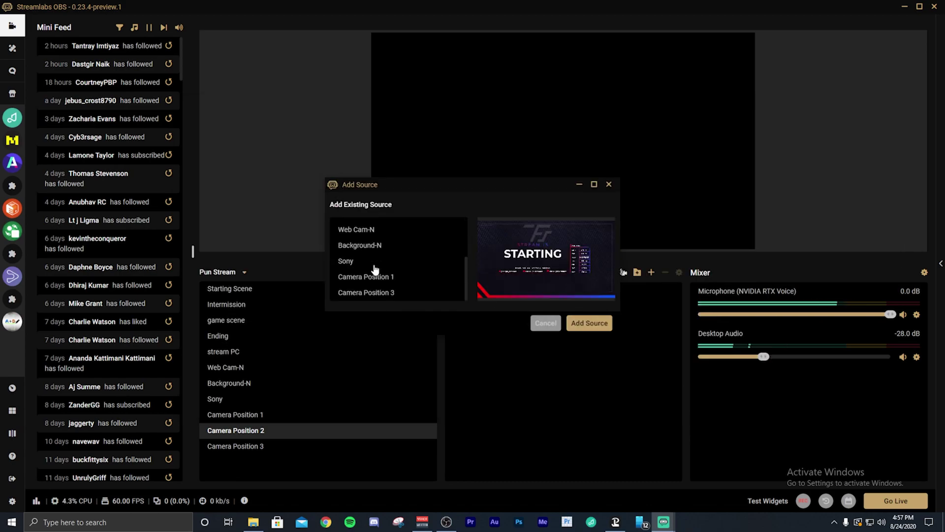
click(365, 237)
click(584, 322)
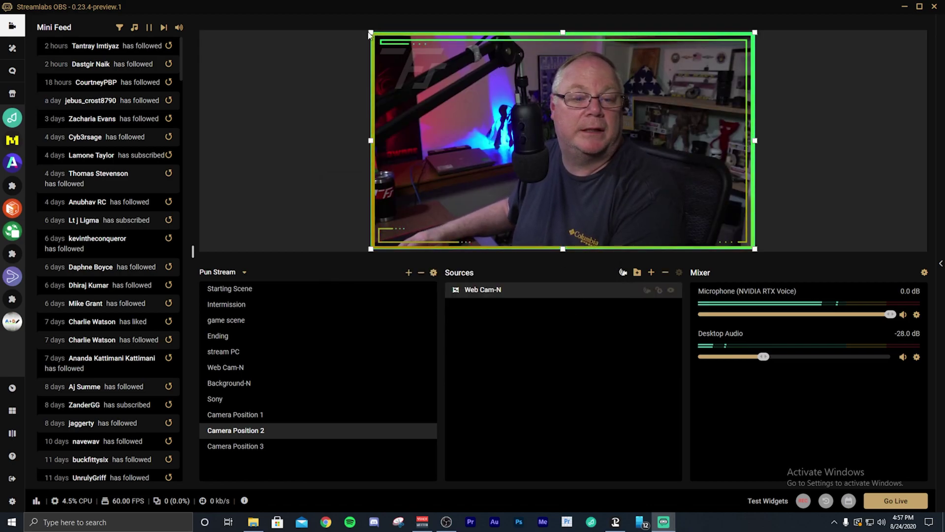
drag(371, 33, 639, 182)
drag(687, 218, 433, 85)
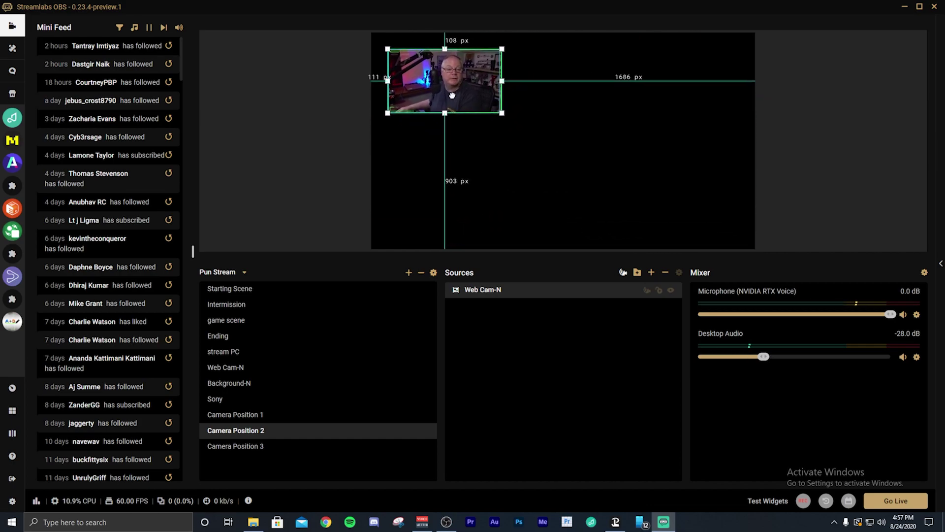
- Add the Web Cam-N scene as a source in Camera Position 3, shrunk into the canvas's lower-right corner
click(236, 446)
click(652, 273)
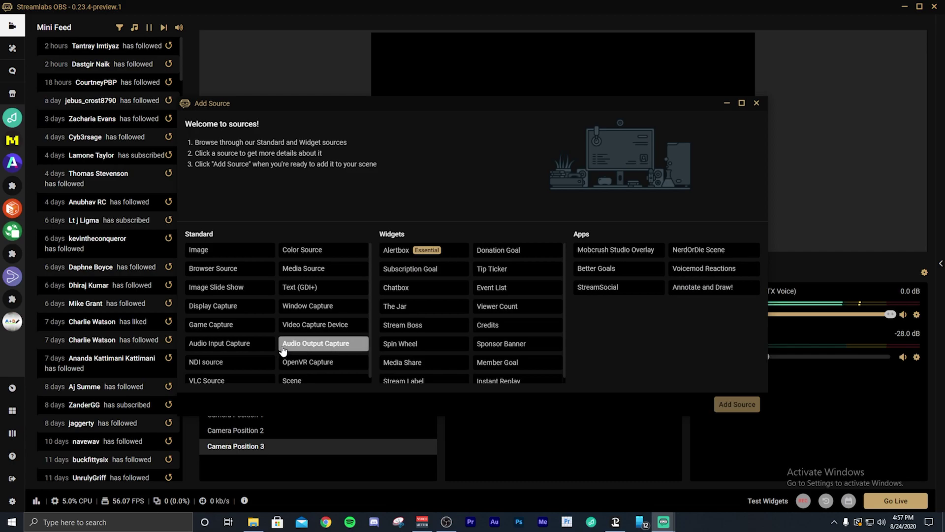
click(298, 381)
click(739, 405)
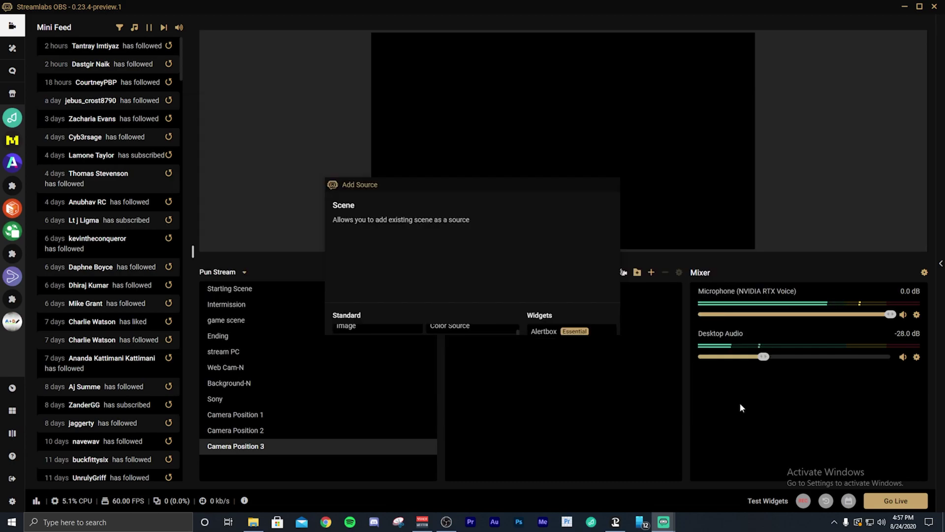
scroll(415, 280, down, 3)
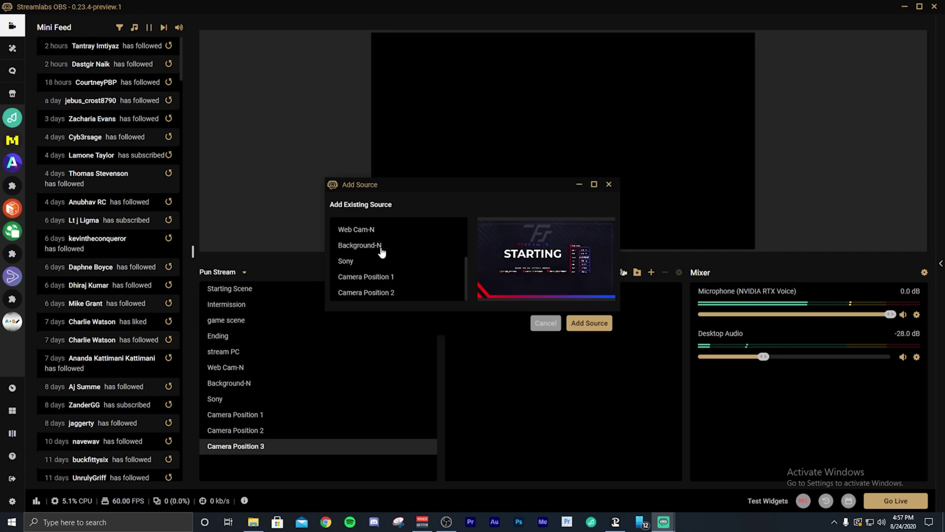
click(356, 229)
click(580, 323)
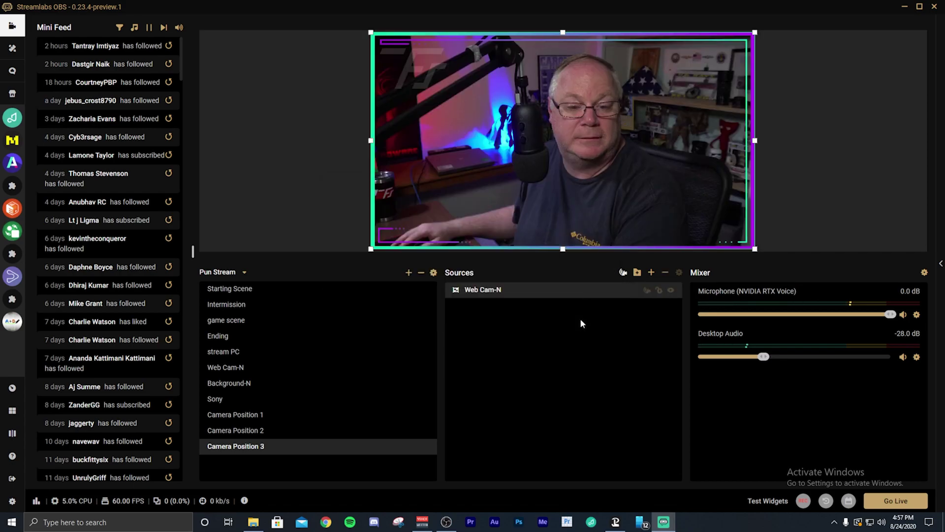
drag(375, 35, 722, 186)
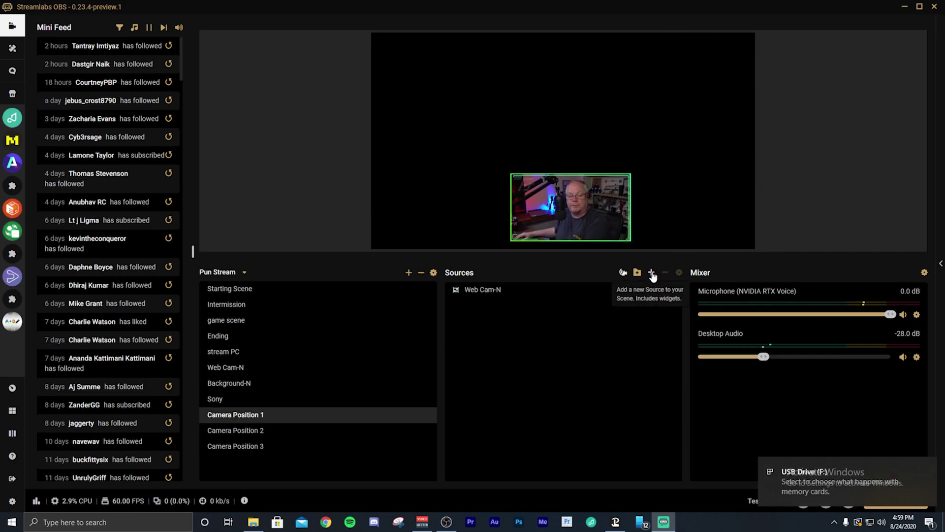
- Add the existing NDI Source to the Camera Position 1 scene
click(652, 274)
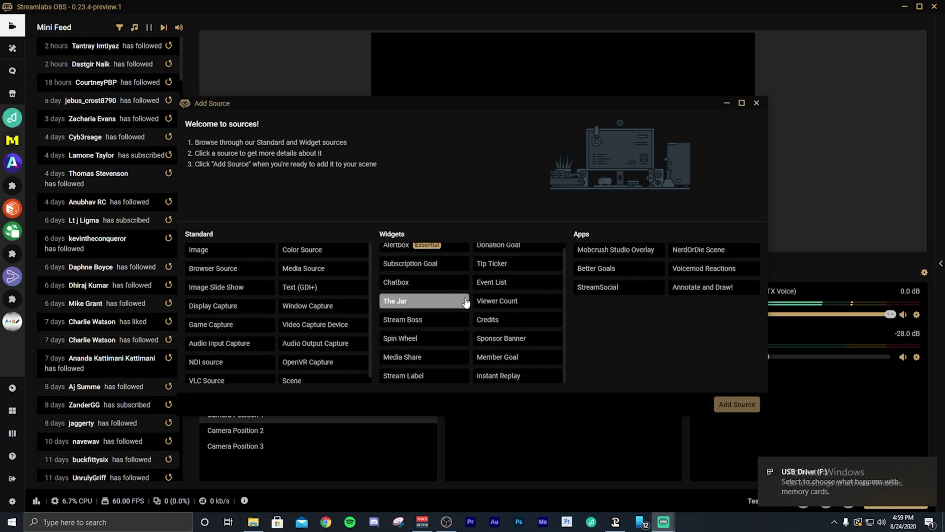
scroll(473, 302, up, 1)
scroll(453, 305, down, 1)
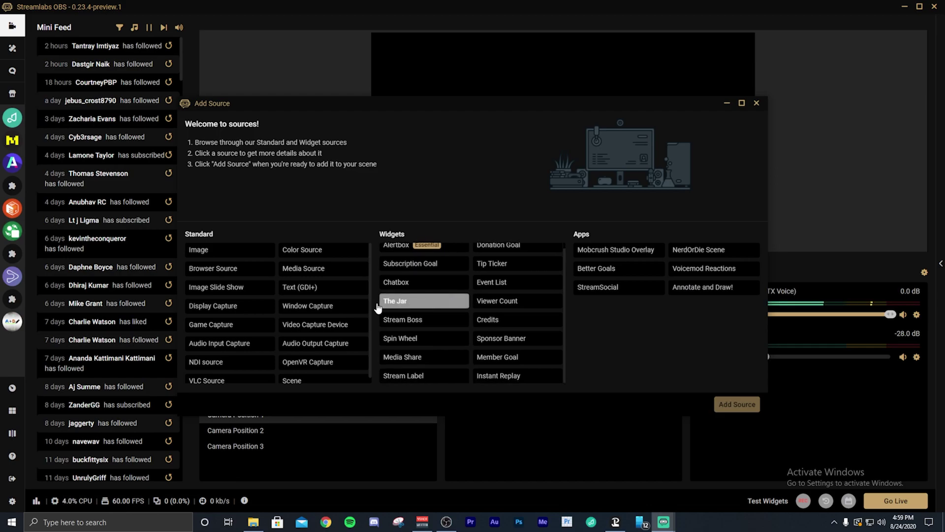
click(223, 363)
click(737, 404)
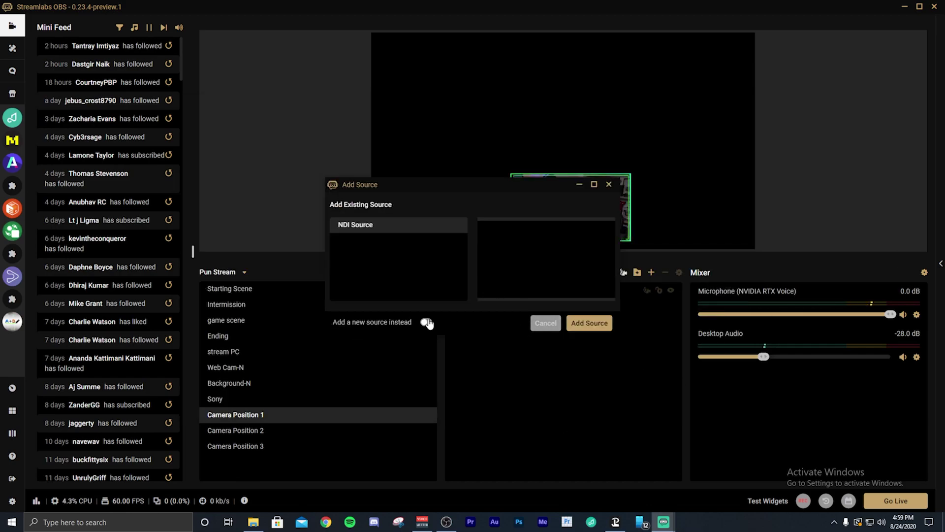
click(589, 322)
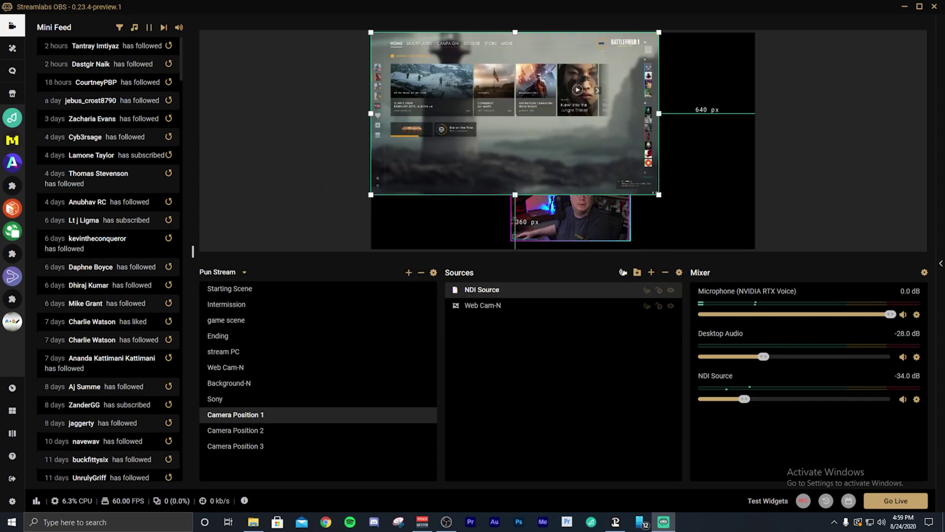
- Fit the NDI Source to the screen in Camera Position 1 and reorder it beneath Web Cam-N
right_click(488, 138)
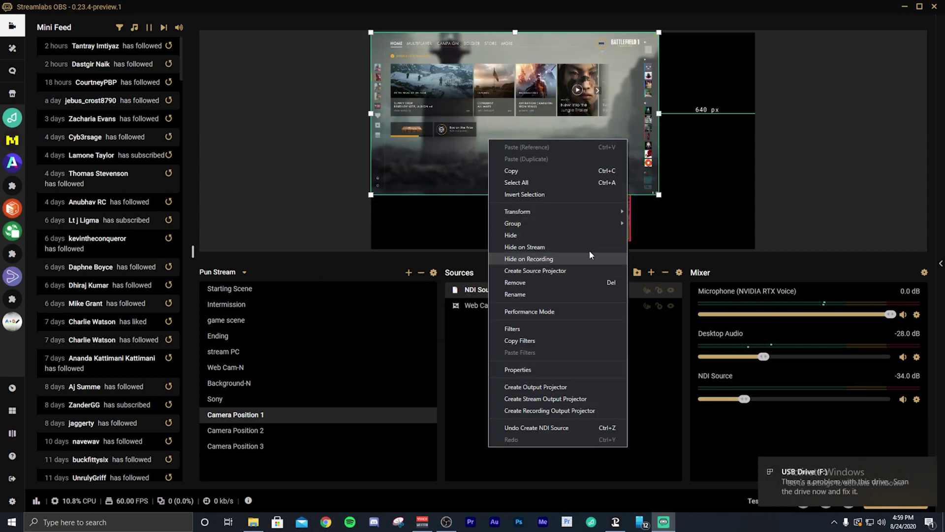
mouse_move(590, 214)
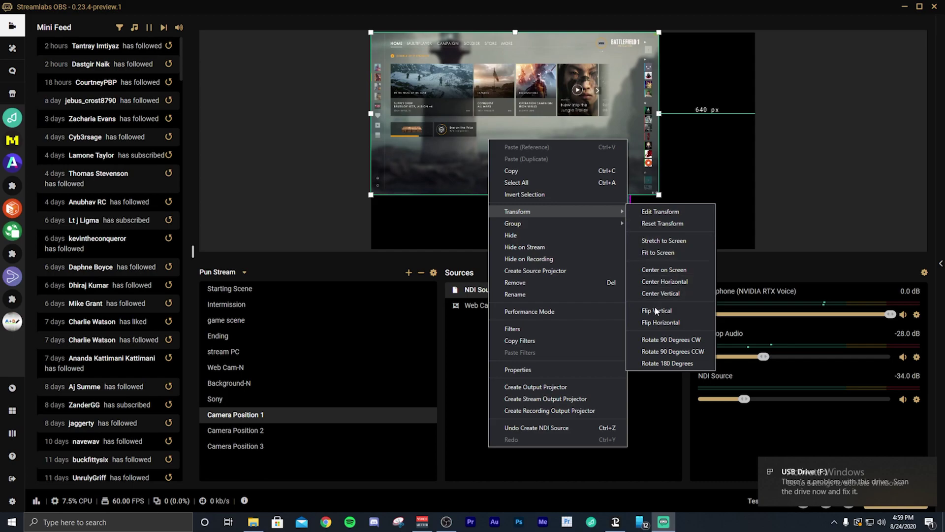
click(659, 251)
drag(544, 294, 550, 315)
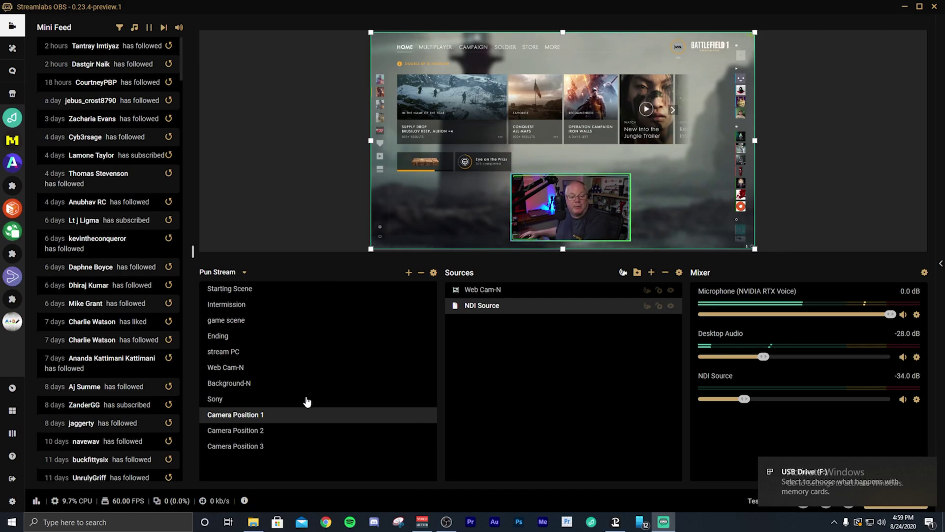
- Switch between Camera Position 1, 2 and 3 to preview the webcam's motion between scenes, ending on Camera Position 1
click(258, 432)
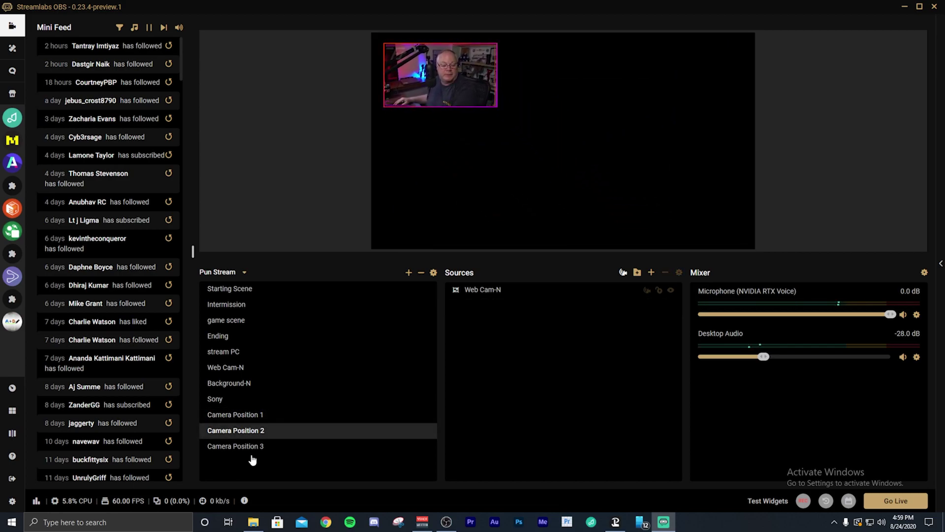
click(253, 447)
click(253, 447)
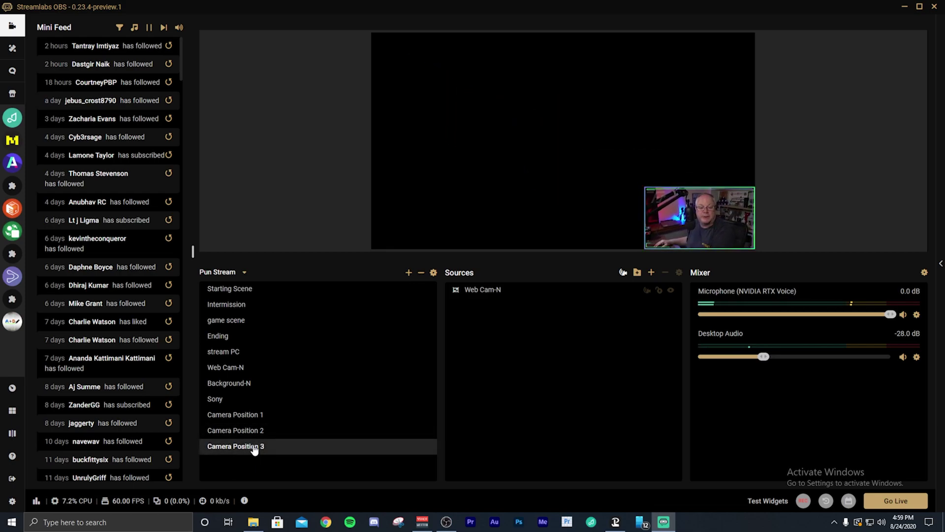
click(248, 416)
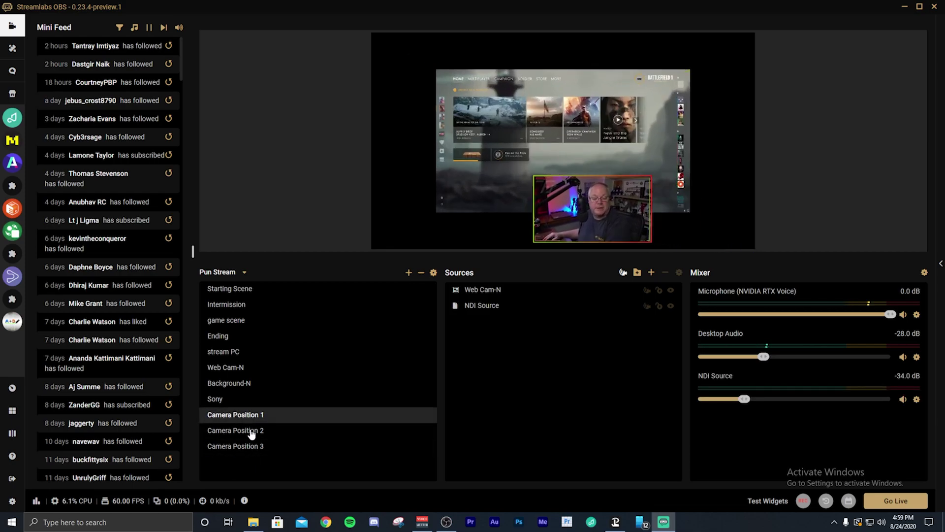
click(251, 431)
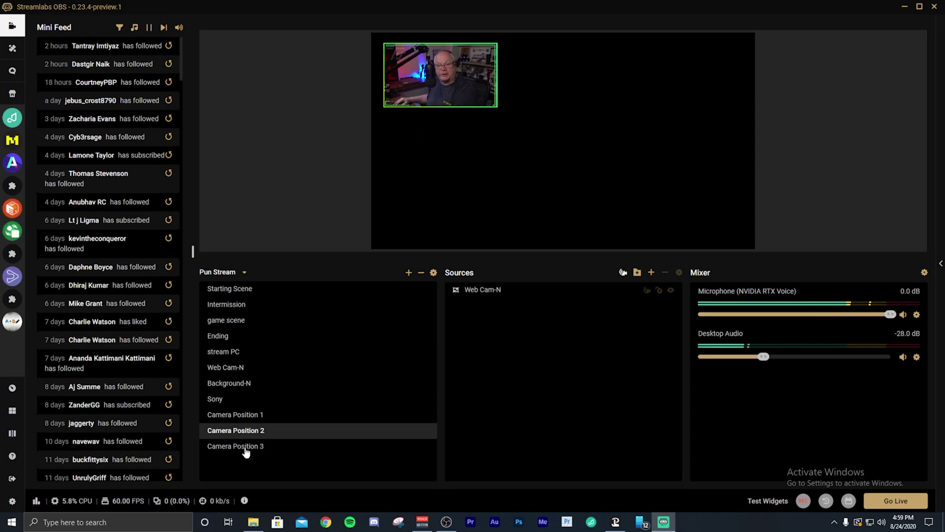
click(245, 449)
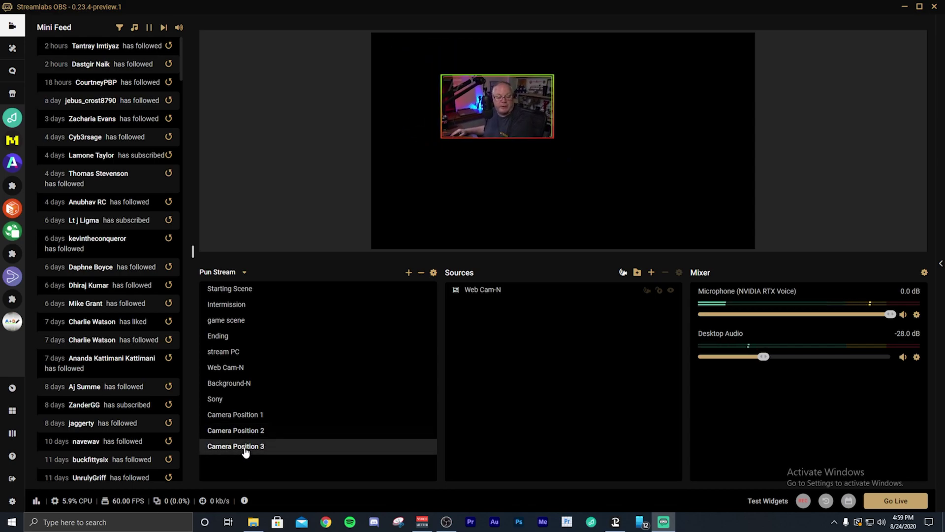
click(249, 417)
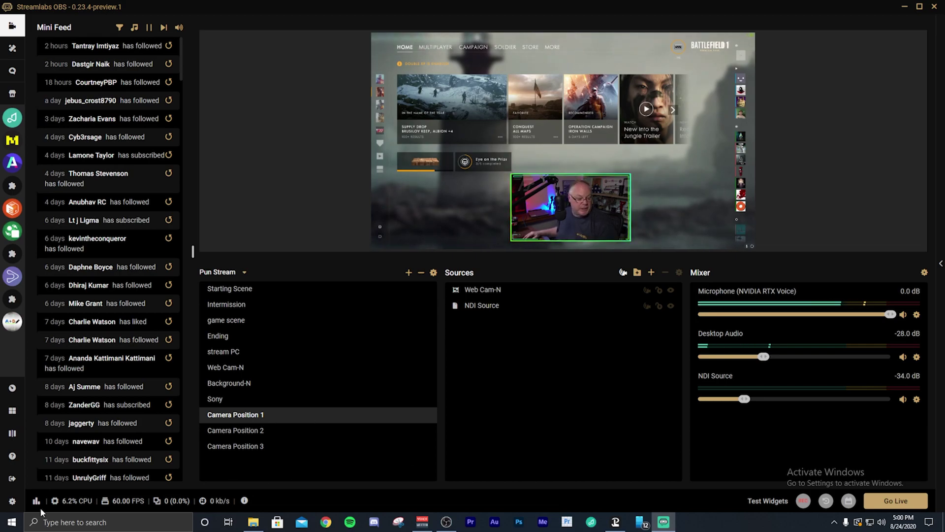
- Examine the hotkey settings for the Camera Position 1 scene, including its source visibility and Switch to scene entries
click(13, 501)
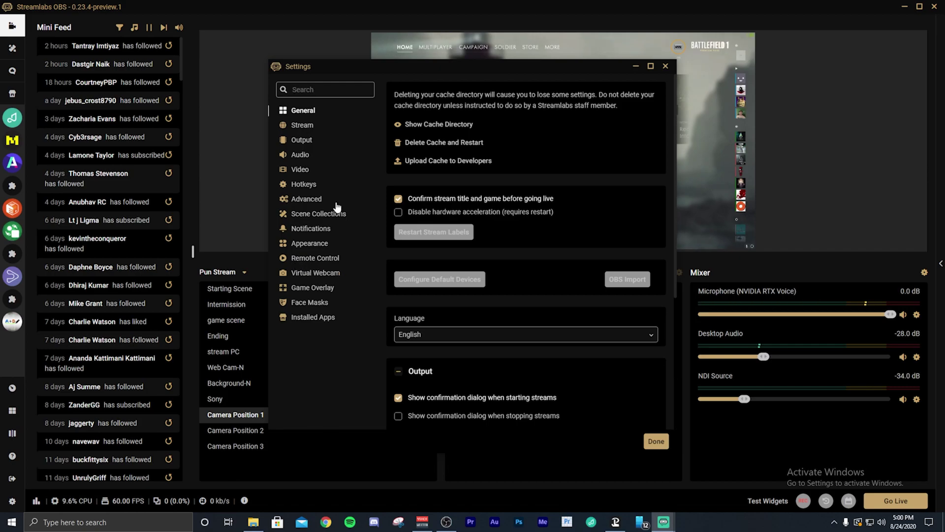
click(309, 187)
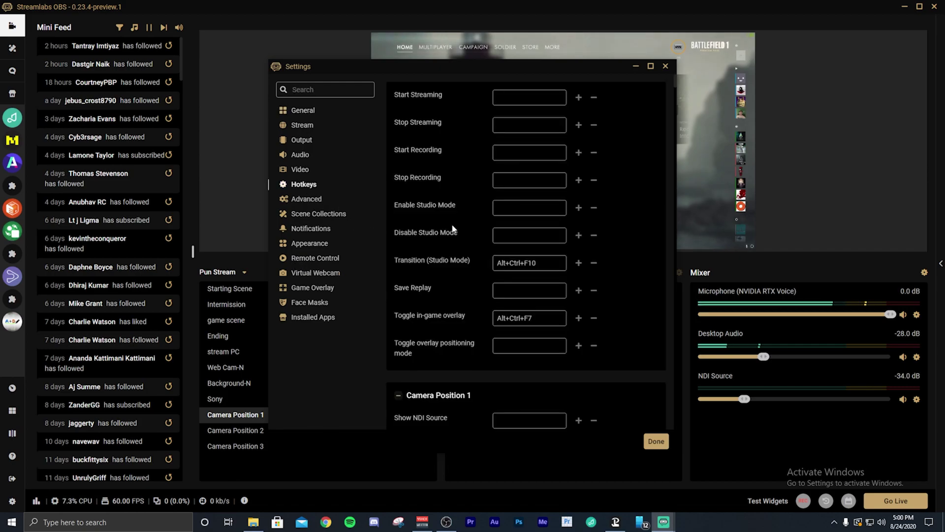
scroll(454, 227, down, 8)
scroll(454, 226, up, 5)
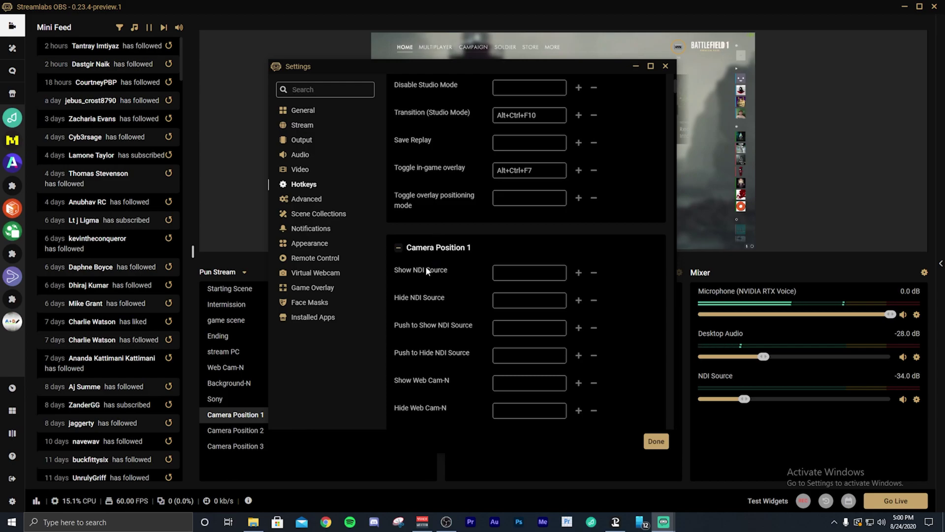
scroll(437, 253, down, 3)
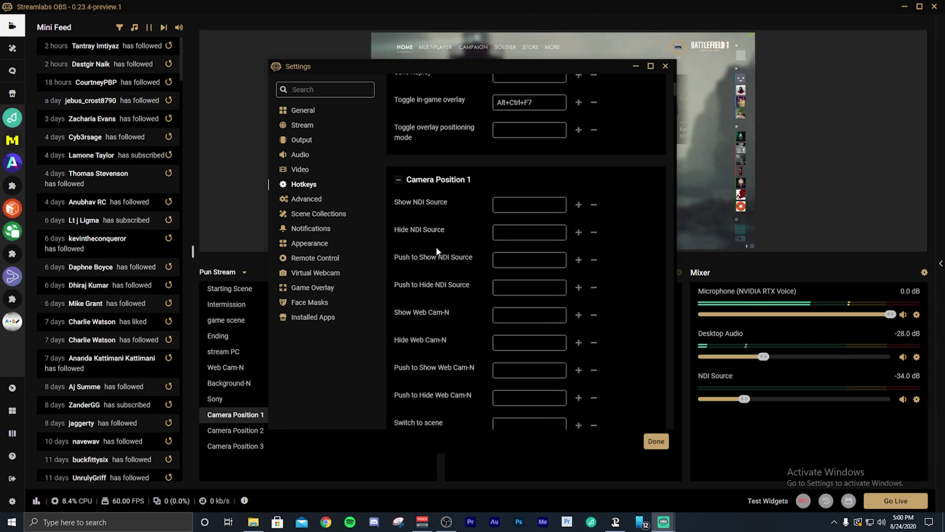
scroll(436, 252, down, 1)
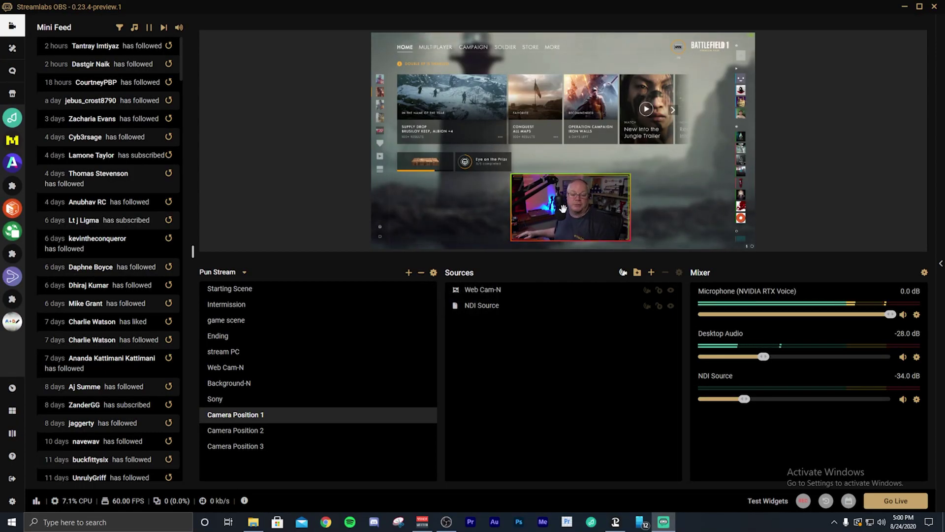
- Switch to Camera Position 2 and create a new scene named Disappear Camera
click(255, 433)
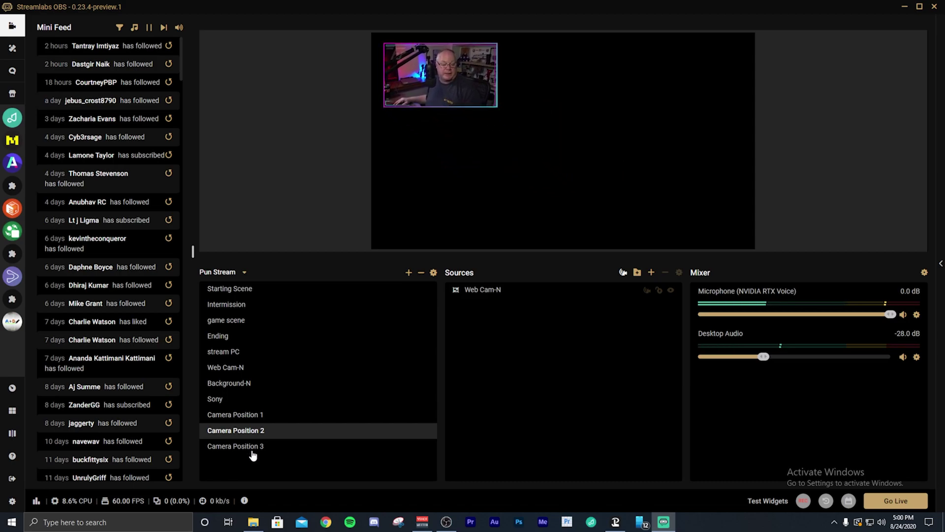
click(410, 273)
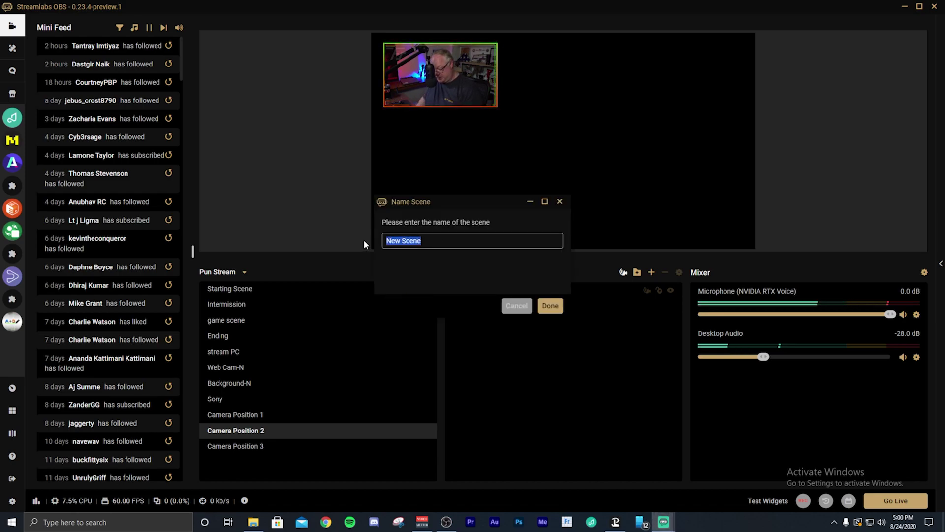
text(Disp)
key(BackSpace)
text(ap)
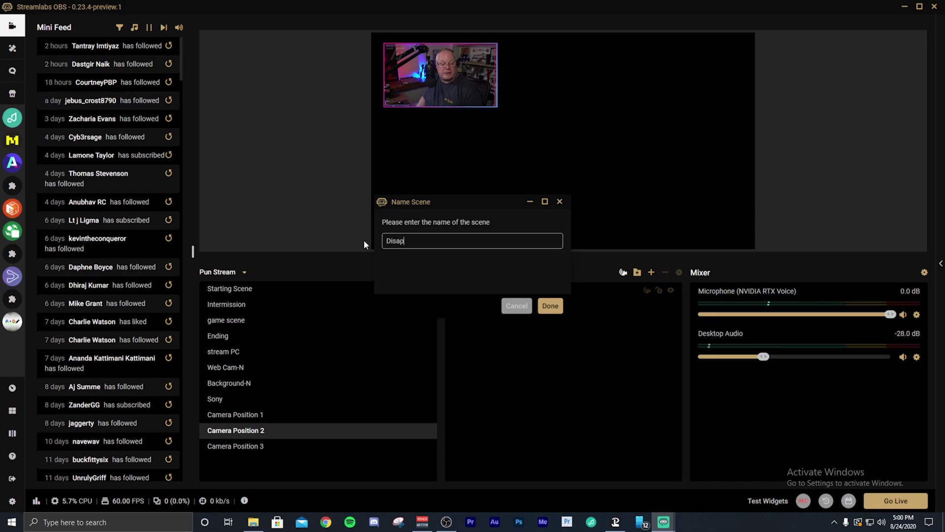
text(pear Camera)
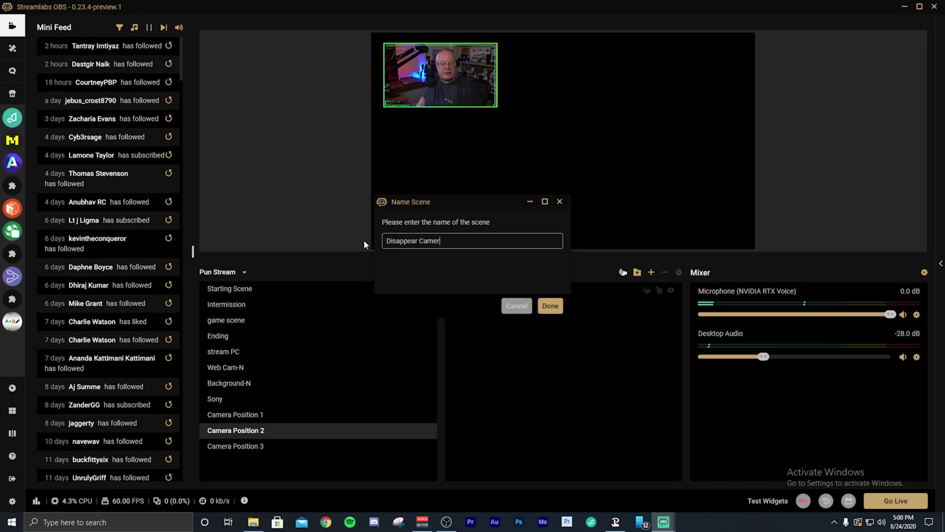
click(552, 306)
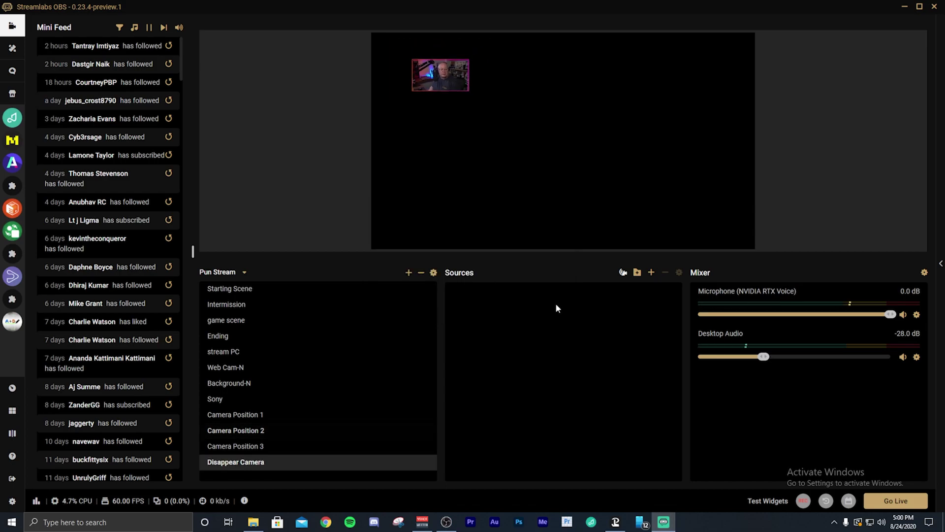
- Add the existing NDI Source to the Disappear Camera scene and fit it to the screen
click(651, 276)
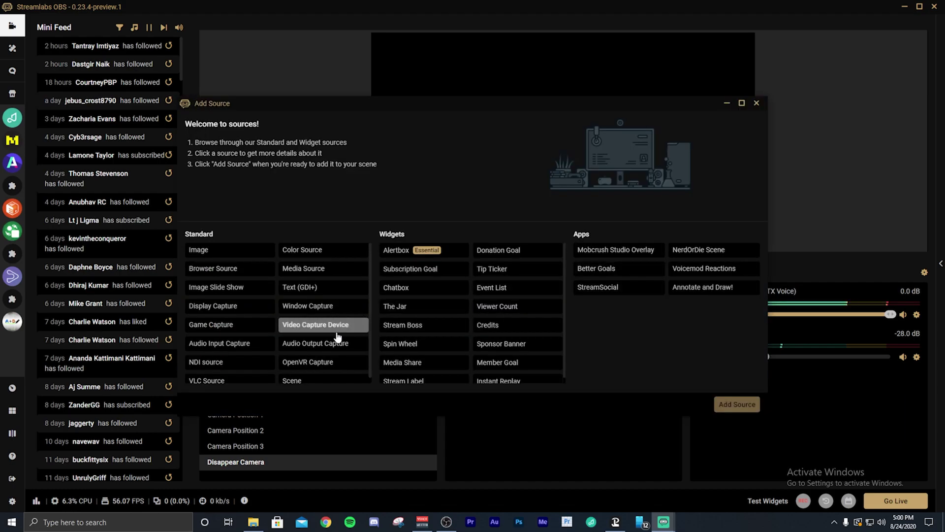
scroll(296, 340, down, 1)
click(226, 358)
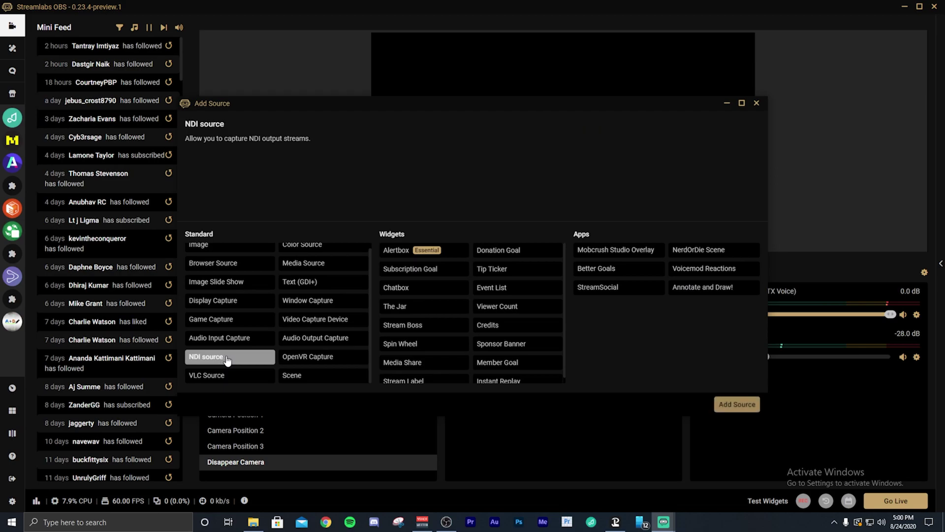
click(722, 404)
click(589, 323)
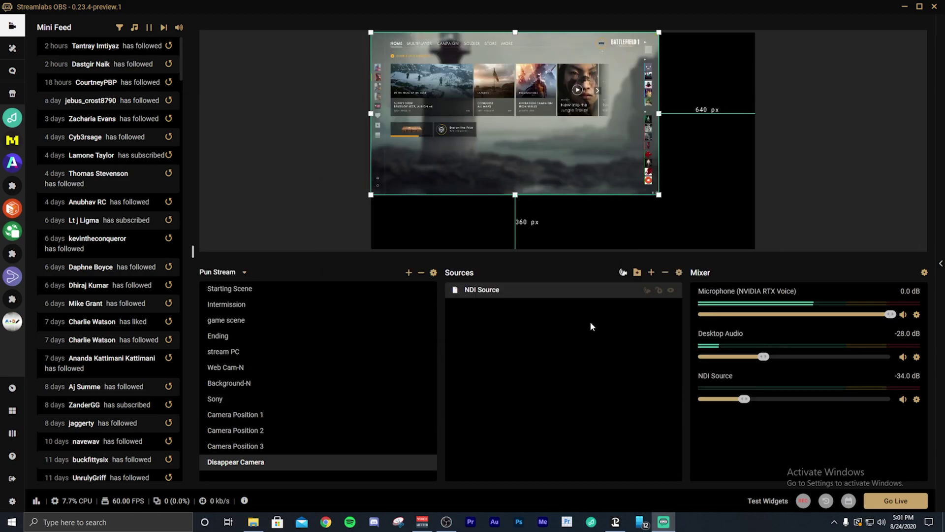
right_click(559, 162)
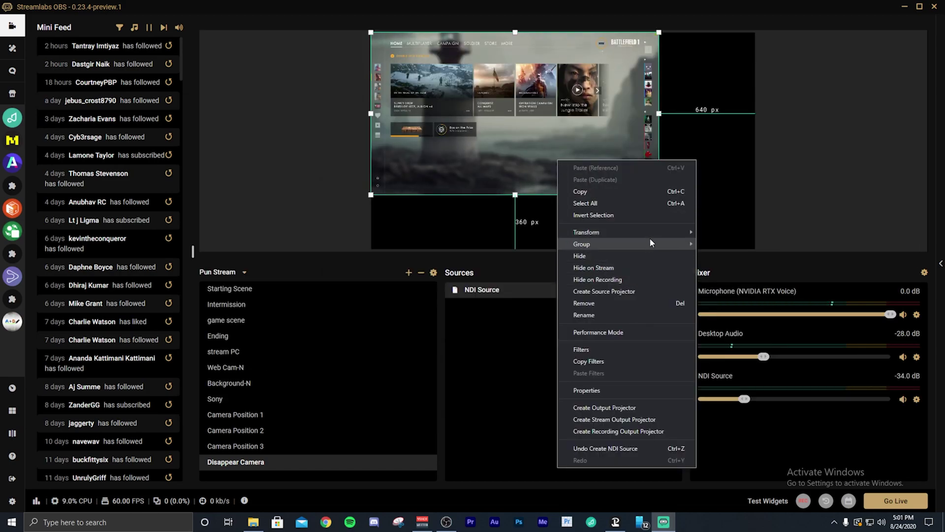
mouse_move(686, 239)
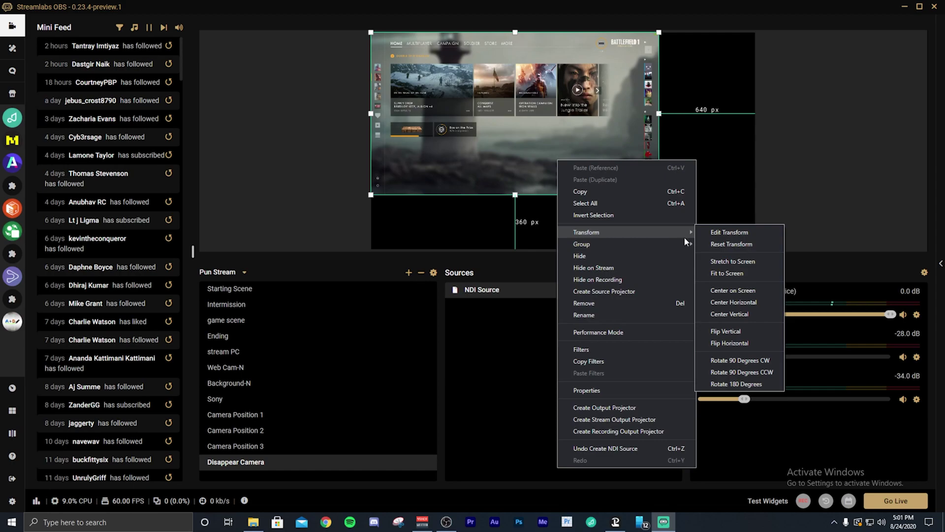
click(744, 272)
- Preview the transitions between Camera Position 1 and Disappear Camera, finishing with a switch to Camera Position 2
click(247, 420)
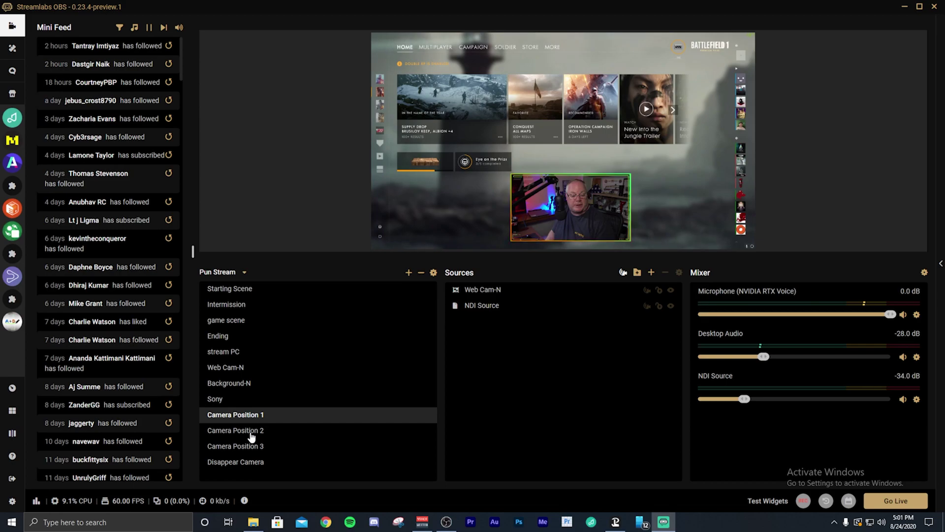
click(251, 465)
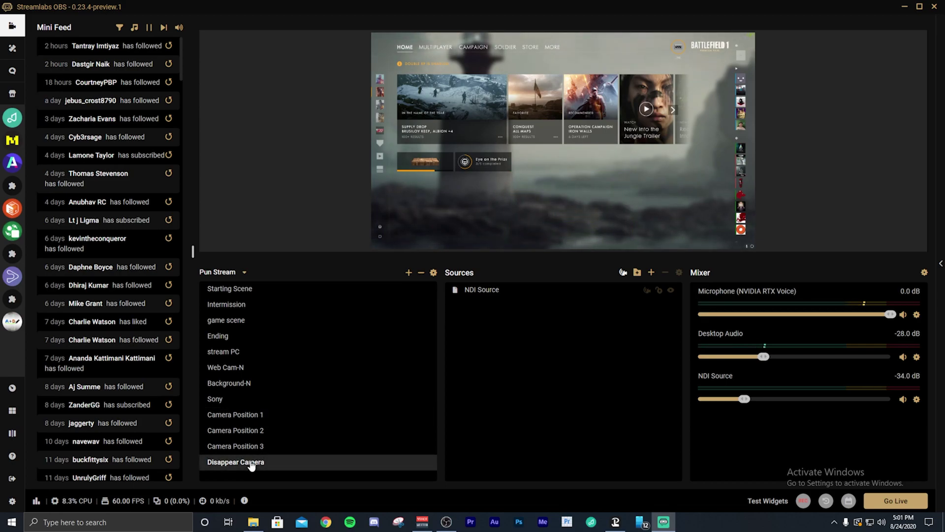
click(248, 417)
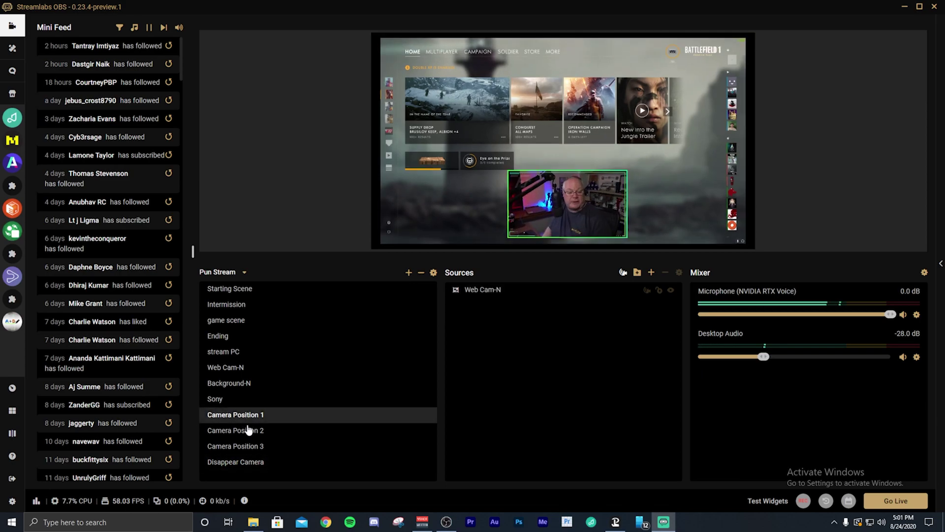
click(250, 432)
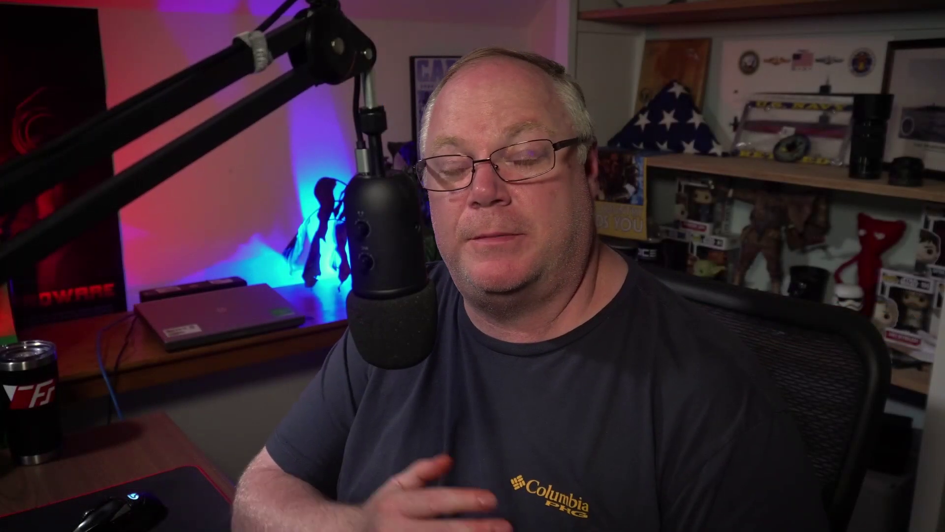